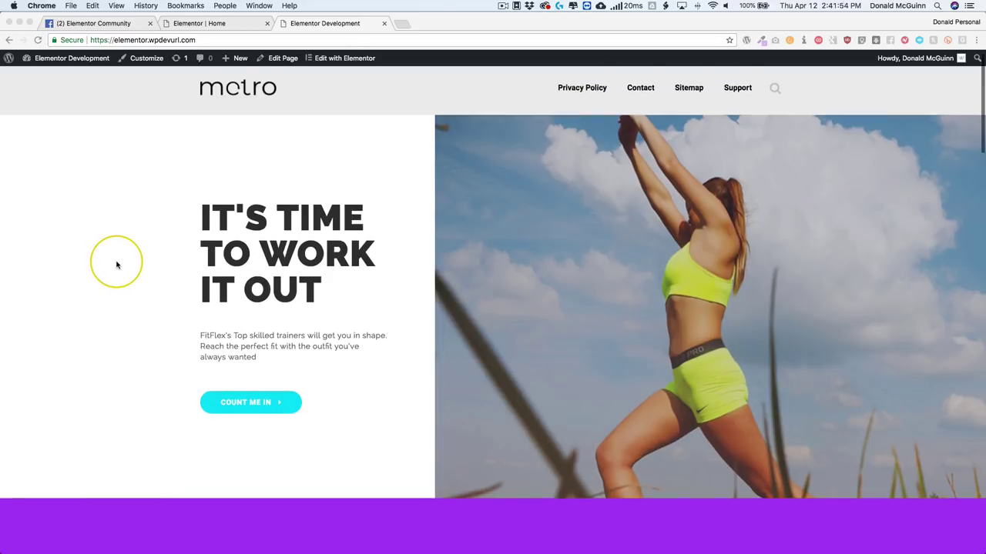
Scroll up and down through the current page to review its sections
{"action": "scroll", "coordinate": [116, 265], "scroll_direction": "down", "scroll_amount": 5}
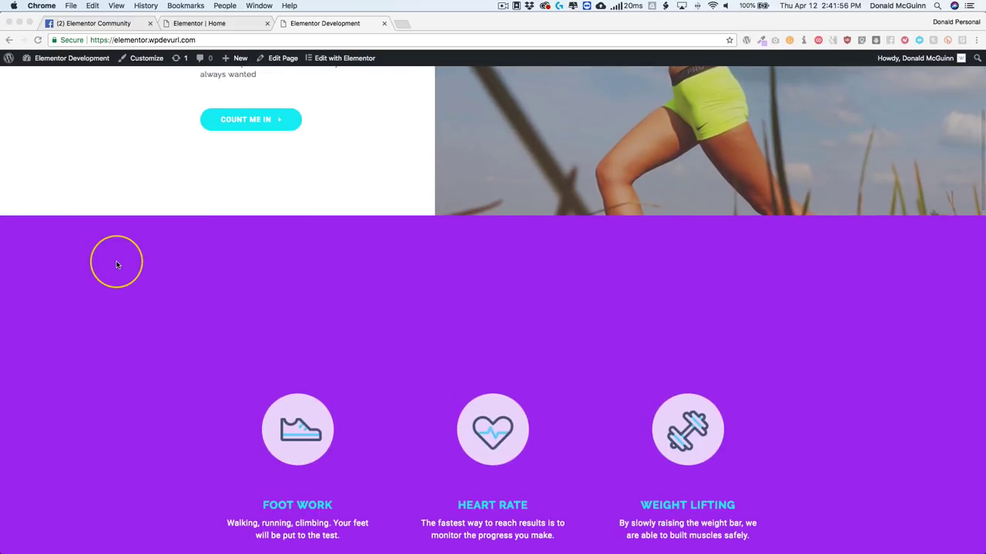
{"action": "scroll", "coordinate": [116, 265], "scroll_direction": "up", "scroll_amount": 1}
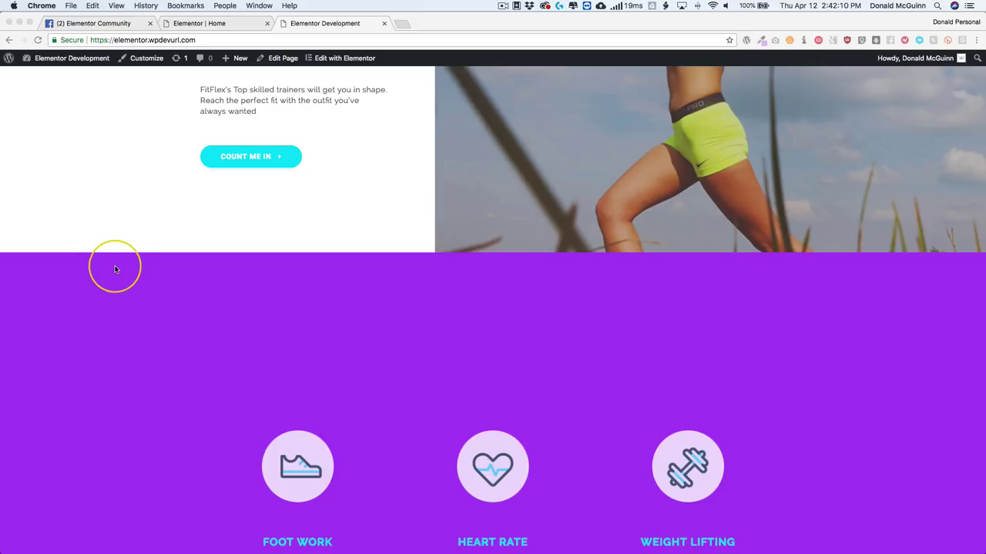
{"action": "scroll", "coordinate": [113, 269], "scroll_direction": "up", "scroll_amount": 3}
{"action": "scroll", "coordinate": [113, 270], "scroll_direction": "up", "scroll_amount": 1}
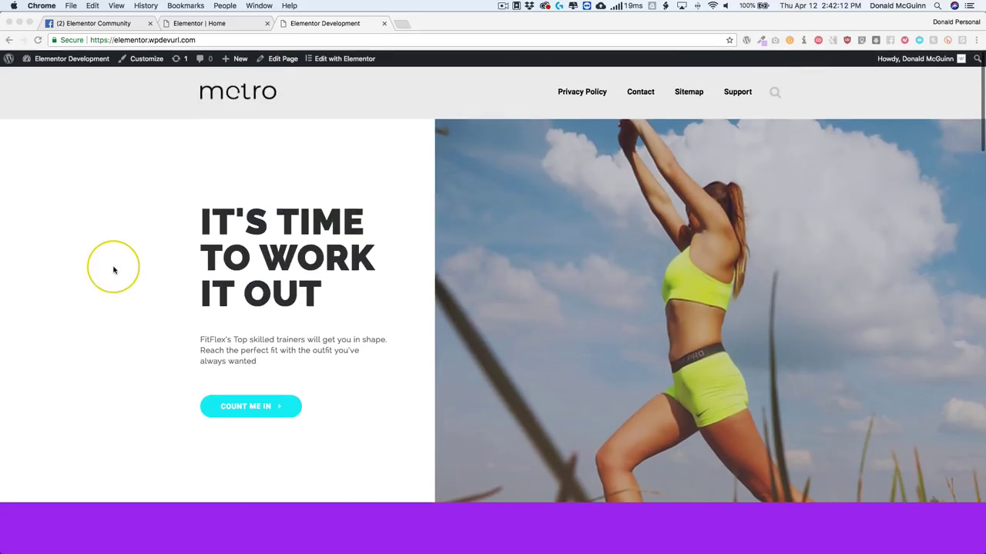
{"action": "scroll", "coordinate": [113, 270], "scroll_direction": "down", "scroll_amount": 1}
{"action": "scroll", "coordinate": [114, 270], "scroll_direction": "down", "scroll_amount": 2}
{"action": "scroll", "coordinate": [113, 268], "scroll_direction": "up", "scroll_amount": 5}
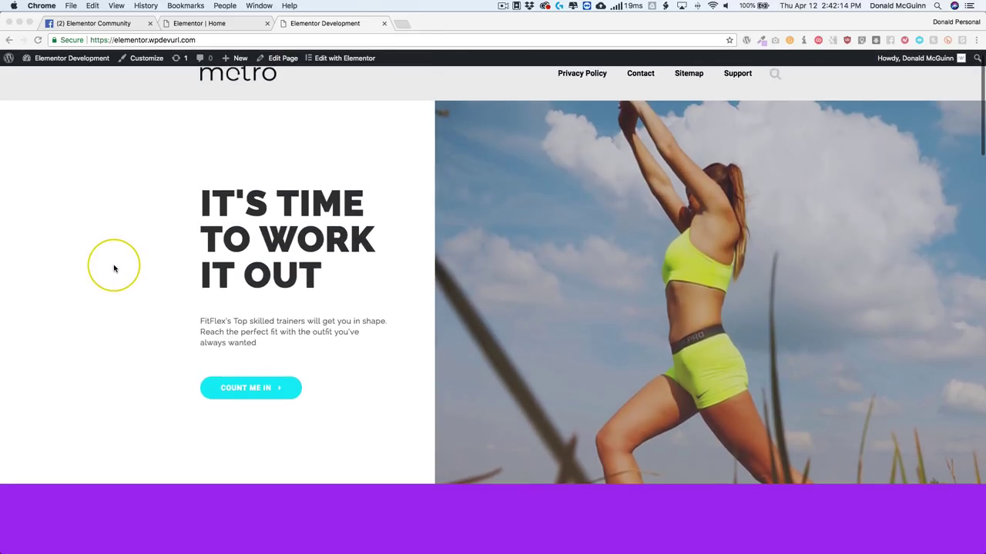
{"action": "scroll", "coordinate": [112, 269], "scroll_direction": "down", "scroll_amount": 3}
{"action": "scroll", "coordinate": [112, 269], "scroll_direction": "down", "scroll_amount": 4}
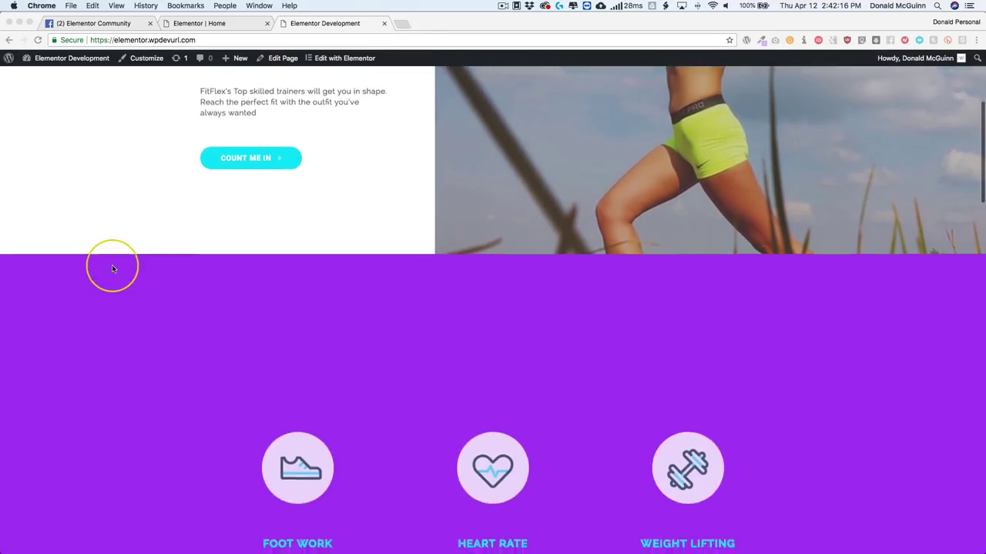
{"action": "scroll", "coordinate": [111, 269], "scroll_direction": "down", "scroll_amount": 4}
{"action": "scroll", "coordinate": [111, 269], "scroll_direction": "down", "scroll_amount": 2}
{"action": "scroll", "coordinate": [112, 269], "scroll_direction": "down", "scroll_amount": 2}
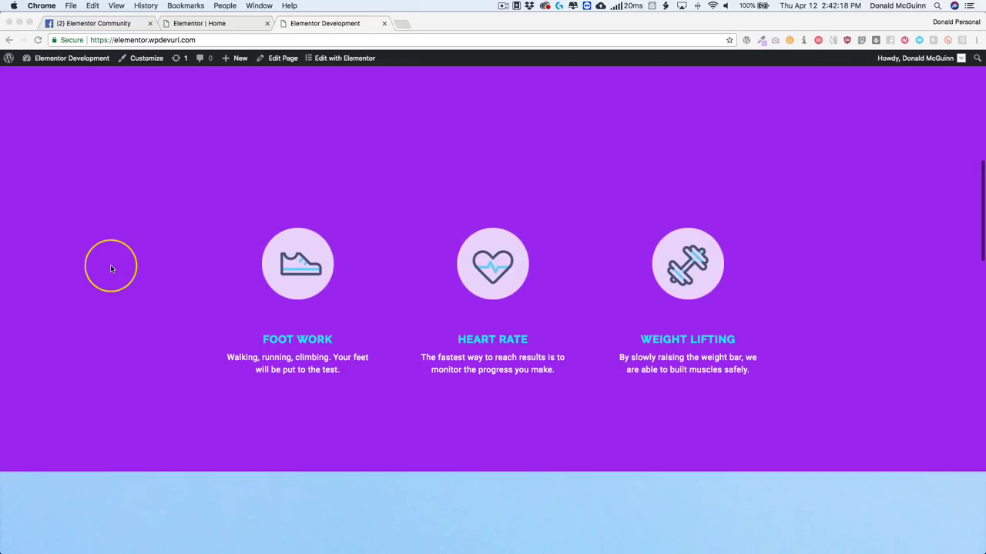
{"action": "scroll", "coordinate": [110, 268], "scroll_direction": "down", "scroll_amount": 2}
{"action": "scroll", "coordinate": [110, 268], "scroll_direction": "down", "scroll_amount": 3}
{"action": "scroll", "coordinate": [111, 269], "scroll_direction": "down", "scroll_amount": 3}
{"action": "scroll", "coordinate": [112, 269], "scroll_direction": "down", "scroll_amount": 2}
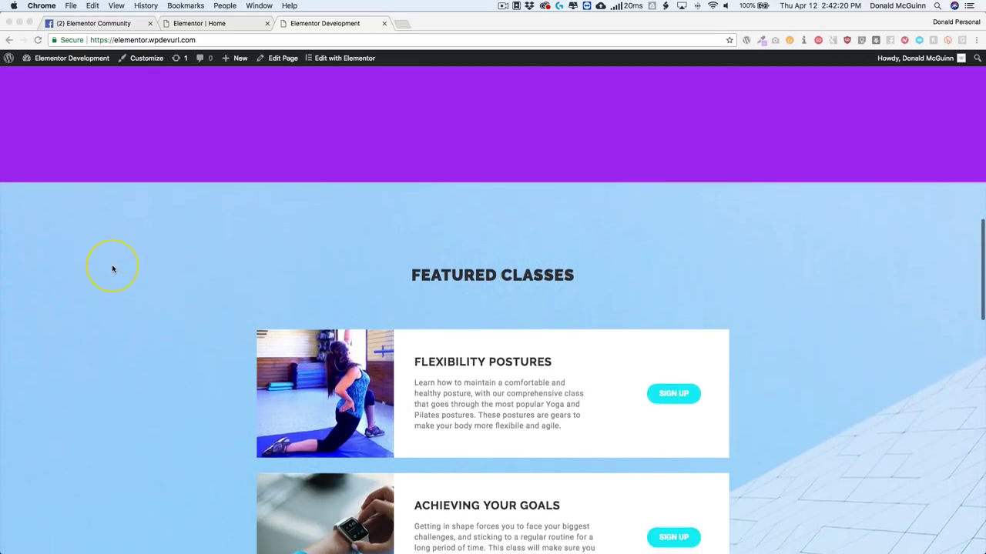
{"action": "scroll", "coordinate": [112, 269], "scroll_direction": "down", "scroll_amount": 3}
{"action": "scroll", "coordinate": [113, 269], "scroll_direction": "down", "scroll_amount": 1}
{"action": "scroll", "coordinate": [112, 269], "scroll_direction": "down", "scroll_amount": 3}
{"action": "scroll", "coordinate": [112, 269], "scroll_direction": "down", "scroll_amount": 2}
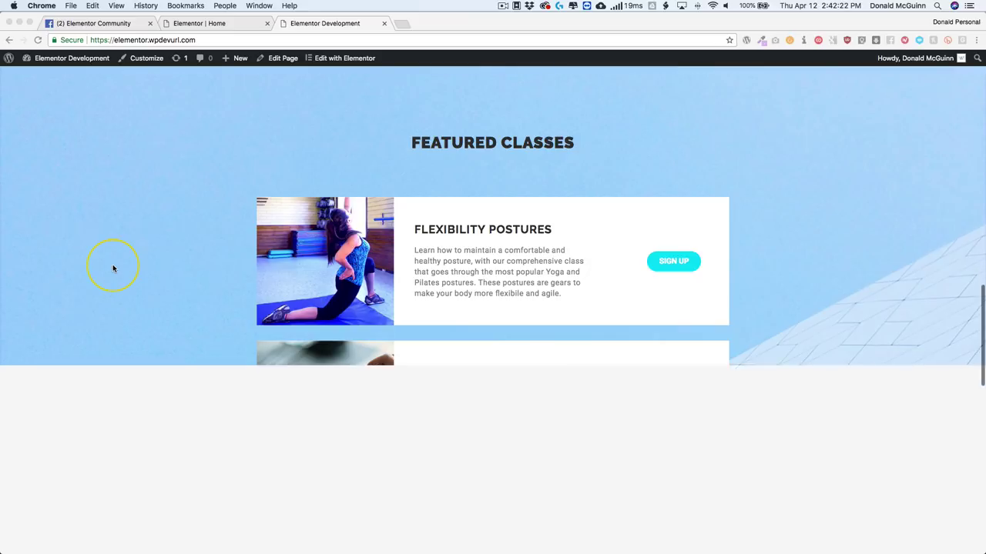
{"action": "scroll", "coordinate": [113, 269], "scroll_direction": "down", "scroll_amount": 3}
{"action": "scroll", "coordinate": [112, 269], "scroll_direction": "down", "scroll_amount": 1}
{"action": "scroll", "coordinate": [113, 269], "scroll_direction": "down", "scroll_amount": 3}
{"action": "scroll", "coordinate": [113, 268], "scroll_direction": "down", "scroll_amount": 1}
{"action": "scroll", "coordinate": [112, 269], "scroll_direction": "down", "scroll_amount": 3}
{"action": "scroll", "coordinate": [112, 268], "scroll_direction": "down", "scroll_amount": 2}
{"action": "scroll", "coordinate": [113, 269], "scroll_direction": "down", "scroll_amount": 4}
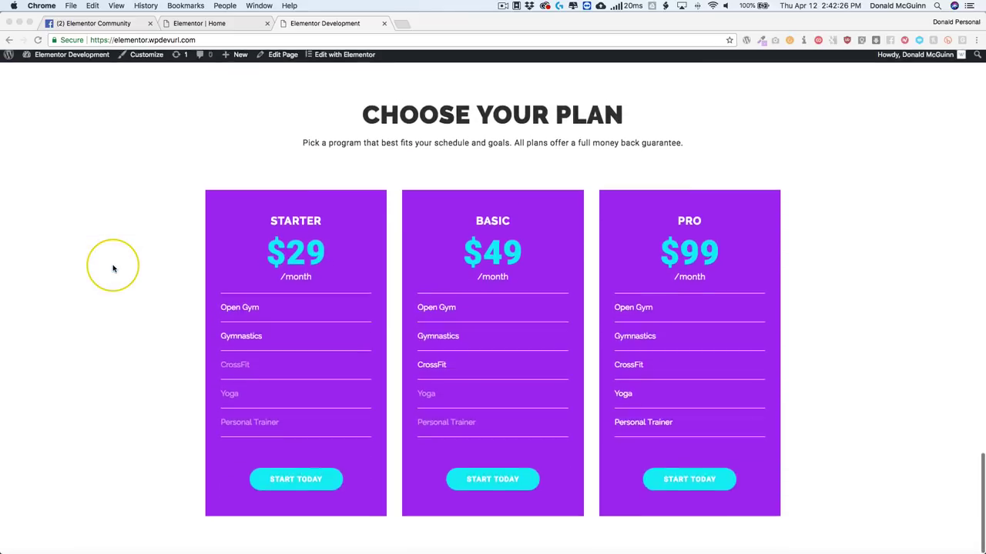
{"action": "scroll", "coordinate": [112, 269], "scroll_direction": "up", "scroll_amount": 8}
{"action": "scroll", "coordinate": [112, 268], "scroll_direction": "up", "scroll_amount": 3}
{"action": "scroll", "coordinate": [112, 269], "scroll_direction": "up", "scroll_amount": 3}
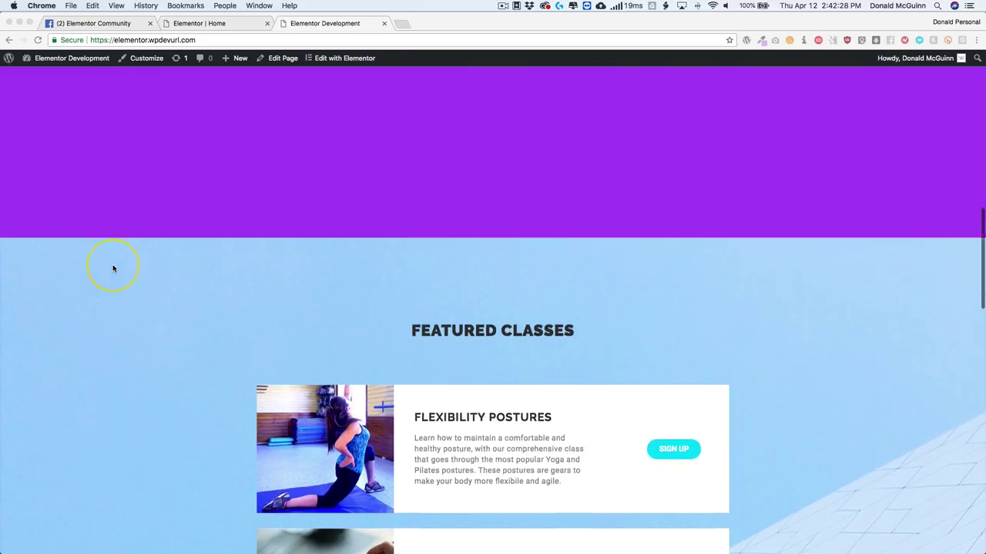
{"action": "scroll", "coordinate": [112, 266], "scroll_direction": "up", "scroll_amount": 1}
{"action": "scroll", "coordinate": [112, 265], "scroll_direction": "up", "scroll_amount": 3}
{"action": "scroll", "coordinate": [124, 255], "scroll_direction": "up", "scroll_amount": 3}
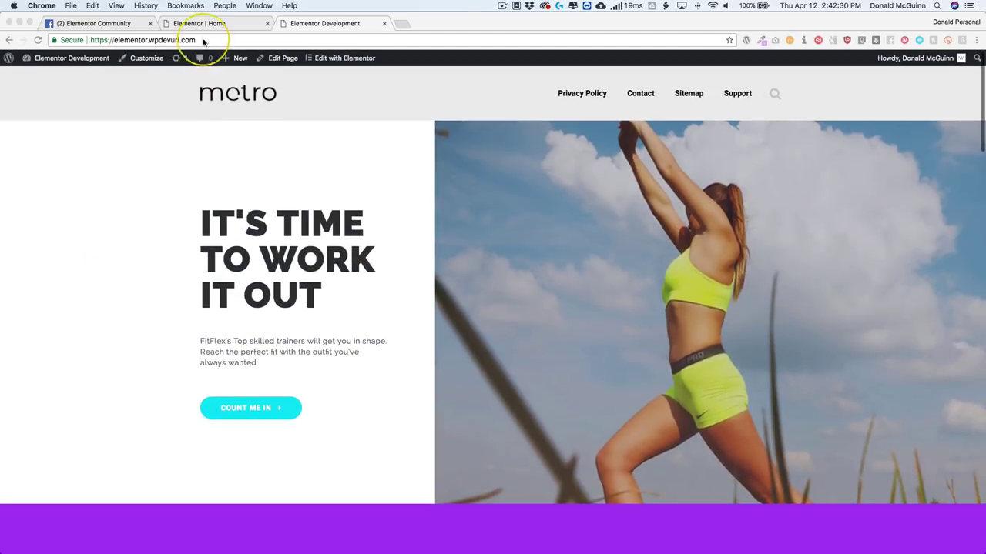
In the Elementor Home editor, scroll through the sections to the Choose Your Plan pricing section
{"action": "left_click", "coordinate": [198, 24]}
{"action": "scroll", "coordinate": [193, 261], "scroll_direction": "down", "scroll_amount": 3}
{"action": "scroll", "coordinate": [189, 263], "scroll_direction": "down", "scroll_amount": 5}
{"action": "scroll", "coordinate": [187, 263], "scroll_direction": "down", "scroll_amount": 3}
{"action": "scroll", "coordinate": [185, 263], "scroll_direction": "down", "scroll_amount": 2}
{"action": "scroll", "coordinate": [183, 264], "scroll_direction": "down", "scroll_amount": 3}
{"action": "scroll", "coordinate": [183, 264], "scroll_direction": "down", "scroll_amount": 2}
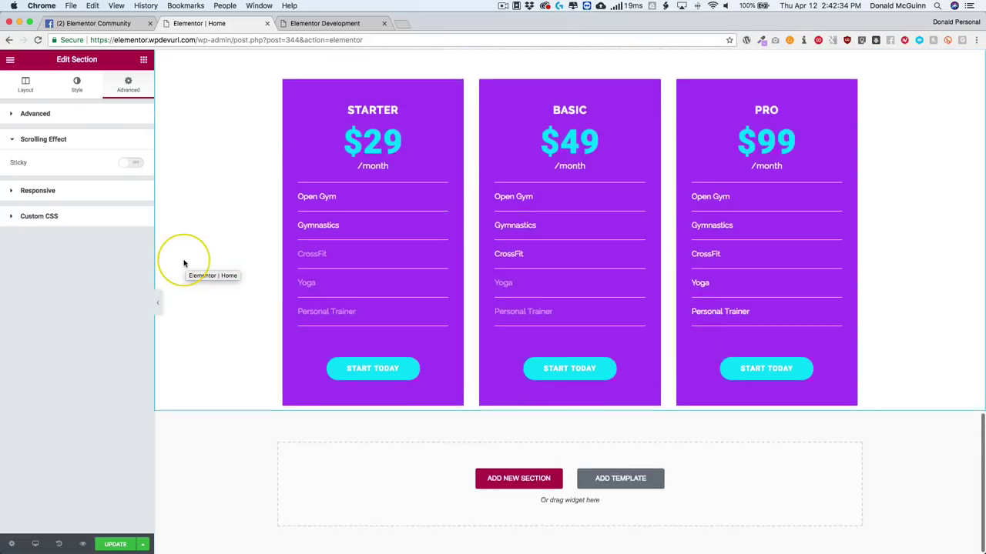
{"action": "scroll", "coordinate": [184, 264], "scroll_direction": "up", "scroll_amount": 8}
{"action": "scroll", "coordinate": [182, 264], "scroll_direction": "up", "scroll_amount": 8}
{"action": "scroll", "coordinate": [181, 264], "scroll_direction": "down", "scroll_amount": 2}
{"action": "scroll", "coordinate": [179, 264], "scroll_direction": "down", "scroll_amount": 5}
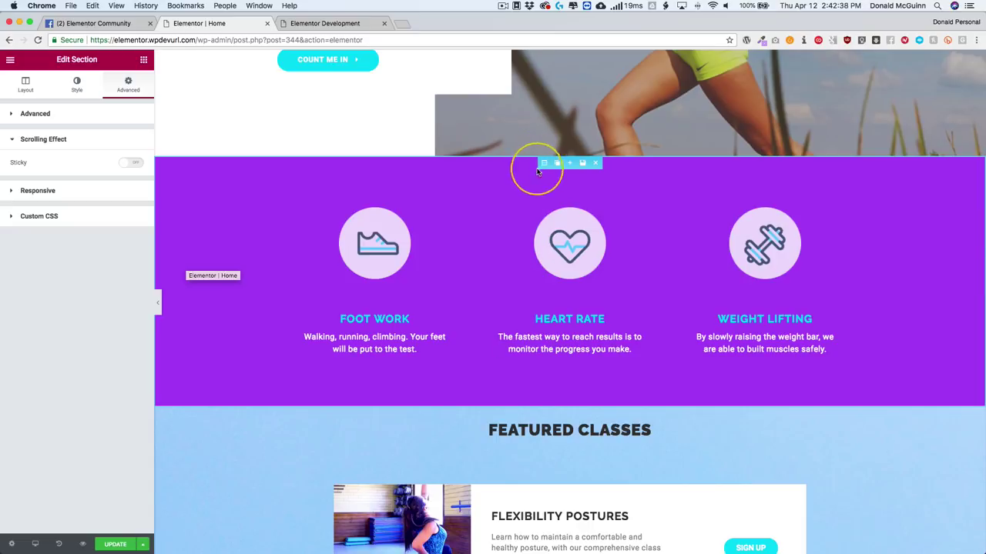
{"action": "scroll", "coordinate": [533, 191], "scroll_direction": "down", "scroll_amount": 5}
{"action": "scroll", "coordinate": [568, 202], "scroll_direction": "down", "scroll_amount": 5}
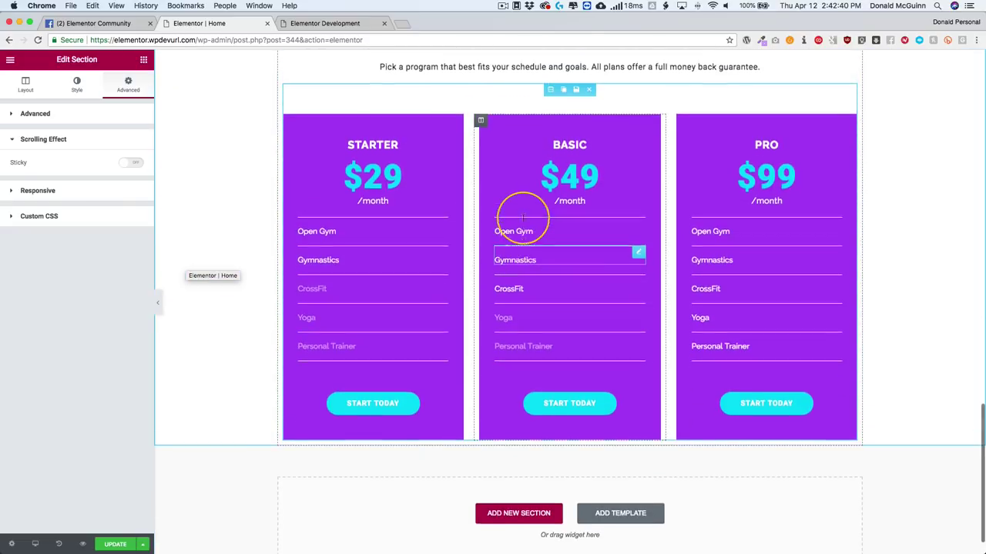
{"action": "scroll", "coordinate": [522, 218], "scroll_direction": "up", "scroll_amount": 1}
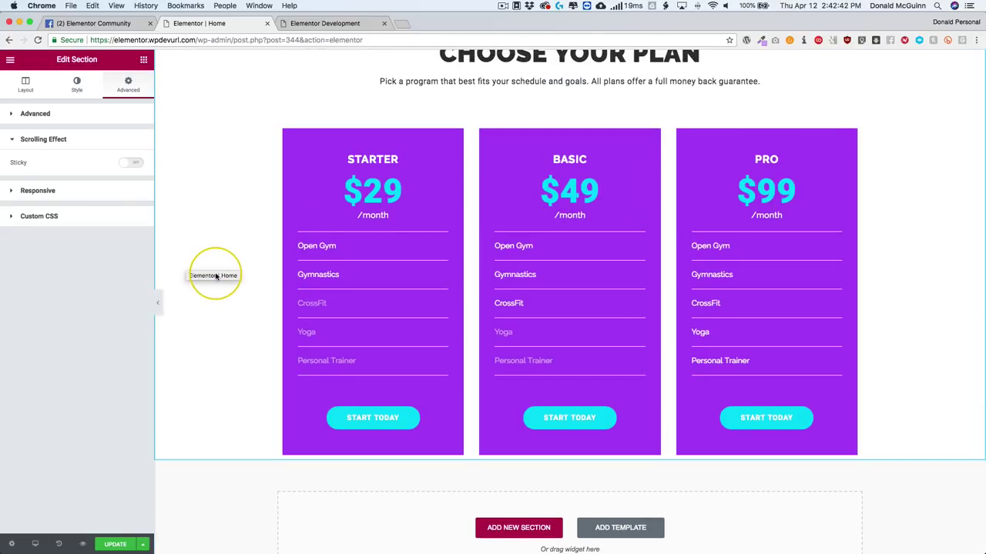
{"action": "scroll", "coordinate": [215, 278], "scroll_direction": "up", "scroll_amount": 2}
{"action": "scroll", "coordinate": [215, 278], "scroll_direction": "up", "scroll_amount": 2}
{"action": "scroll", "coordinate": [215, 278], "scroll_direction": "up", "scroll_amount": 3}
{"action": "scroll", "coordinate": [215, 278], "scroll_direction": "up", "scroll_amount": 1}
{"action": "scroll", "coordinate": [215, 278], "scroll_direction": "up", "scroll_amount": 3}
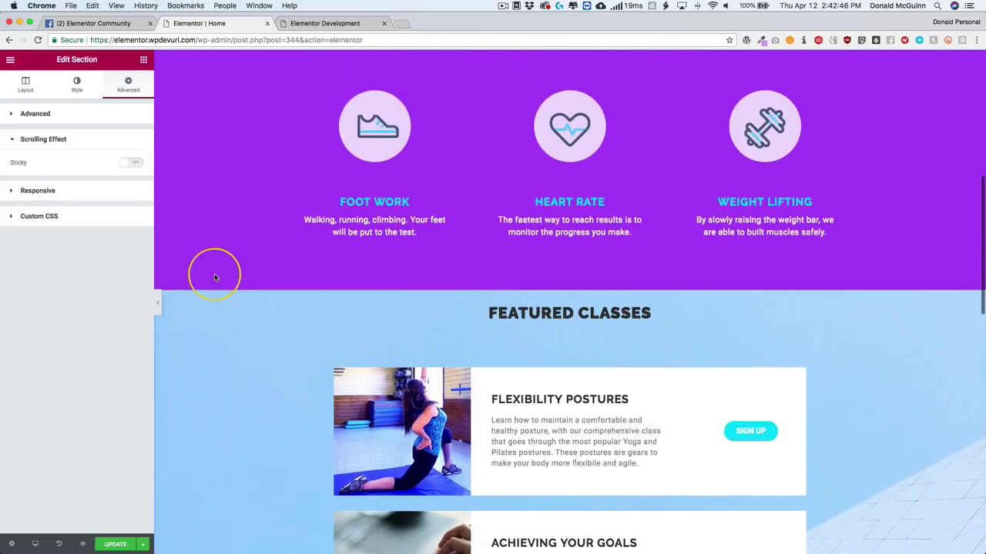
{"action": "scroll", "coordinate": [215, 278], "scroll_direction": "up", "scroll_amount": 1}
{"action": "scroll", "coordinate": [214, 278], "scroll_direction": "up", "scroll_amount": 2}
{"action": "scroll", "coordinate": [215, 278], "scroll_direction": "up", "scroll_amount": 1}
{"action": "scroll", "coordinate": [214, 277], "scroll_direction": "down", "scroll_amount": 3}
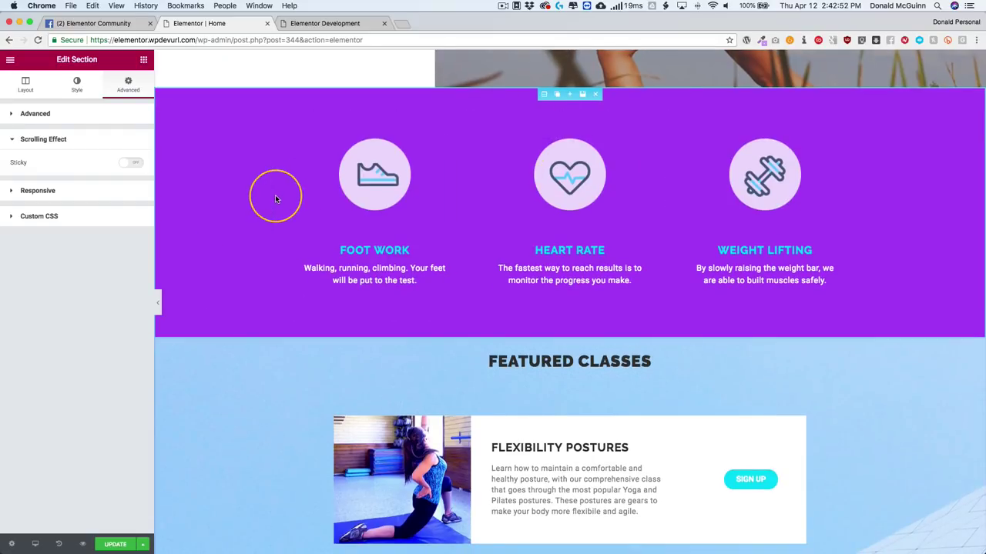
{"action": "scroll", "coordinate": [236, 209], "scroll_direction": "down", "scroll_amount": 5}
{"action": "scroll", "coordinate": [235, 209], "scroll_direction": "down", "scroll_amount": 3}
{"action": "scroll", "coordinate": [235, 210], "scroll_direction": "up", "scroll_amount": 7}
{"action": "scroll", "coordinate": [236, 210], "scroll_direction": "up", "scroll_amount": 1}
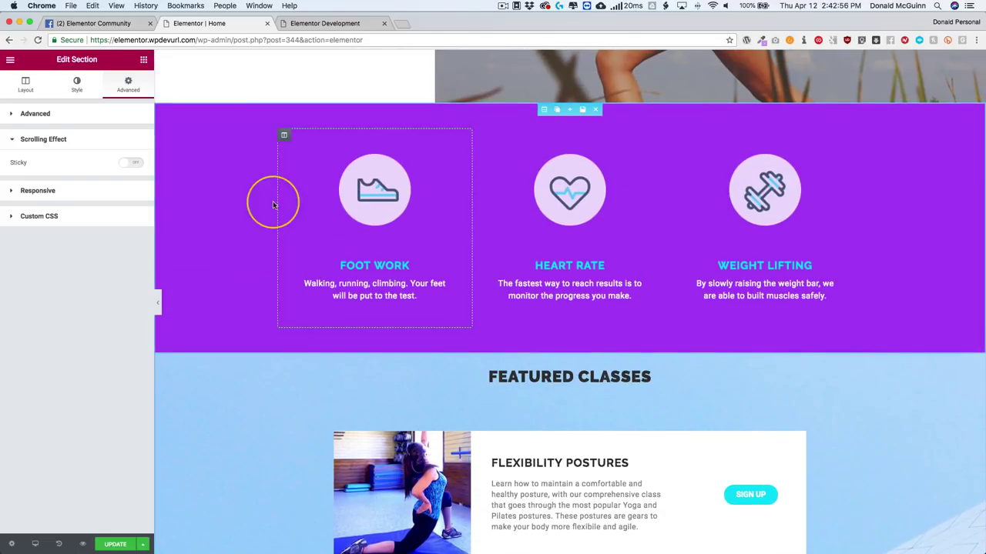
{"action": "scroll", "coordinate": [241, 205], "scroll_direction": "down", "scroll_amount": 1}
{"action": "scroll", "coordinate": [303, 188], "scroll_direction": "down", "scroll_amount": 3}
{"action": "scroll", "coordinate": [303, 187], "scroll_direction": "down", "scroll_amount": 5}
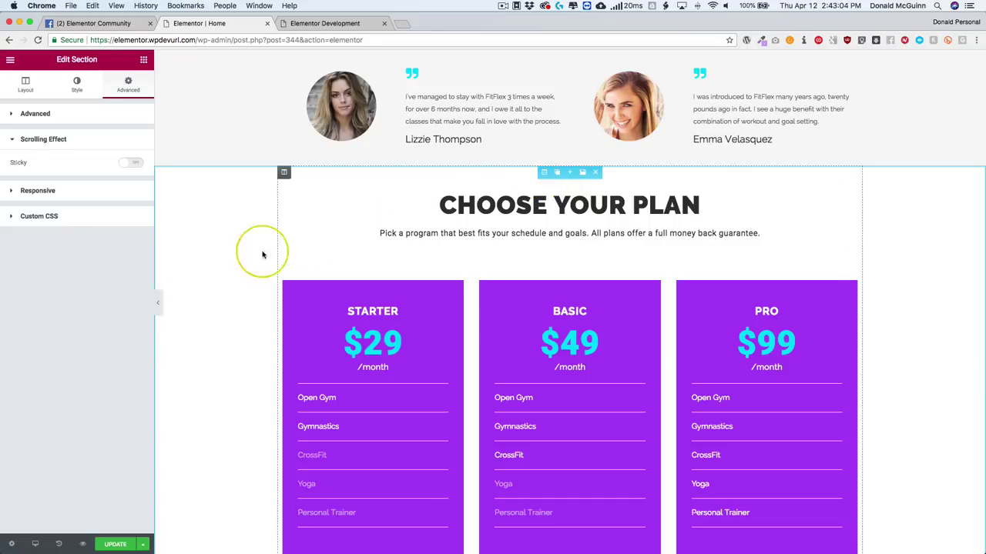
Set the pricing section's height to Fit To Screen
{"action": "left_click", "coordinate": [25, 83]}
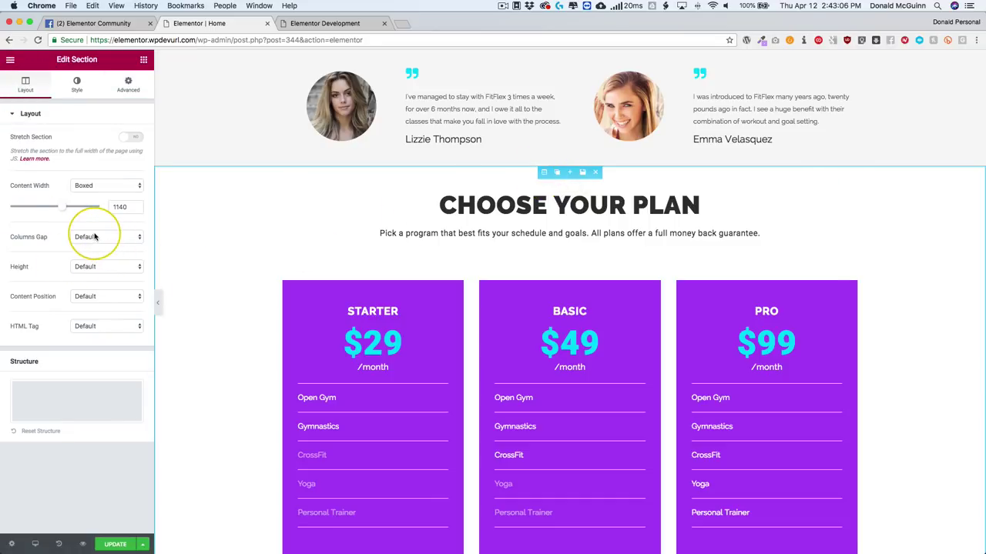
{"action": "left_click", "coordinate": [87, 265]}
{"action": "left_click", "coordinate": [90, 276]}
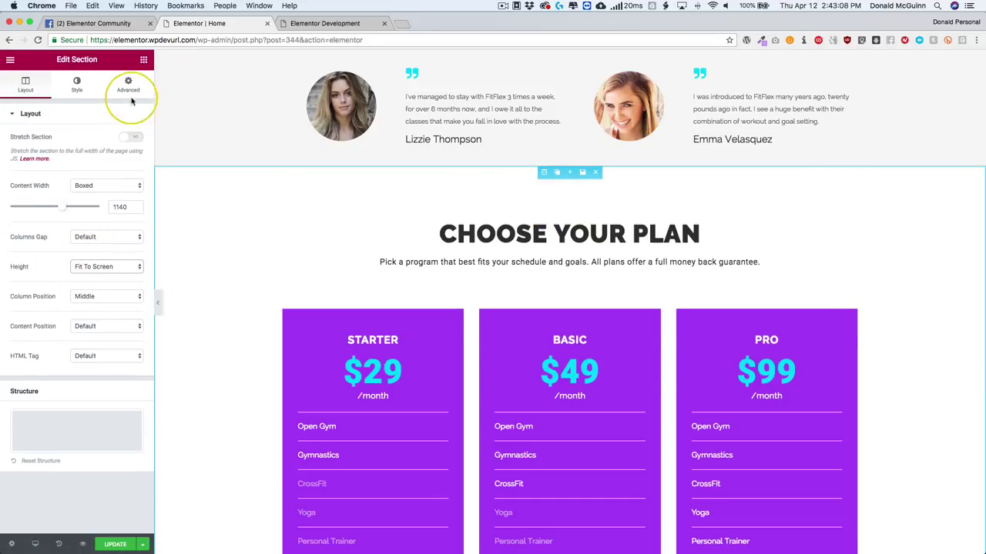
Give the pricing section z-index 5 and make it sticky on Desktop and Tablet
{"action": "left_click", "coordinate": [128, 85]}
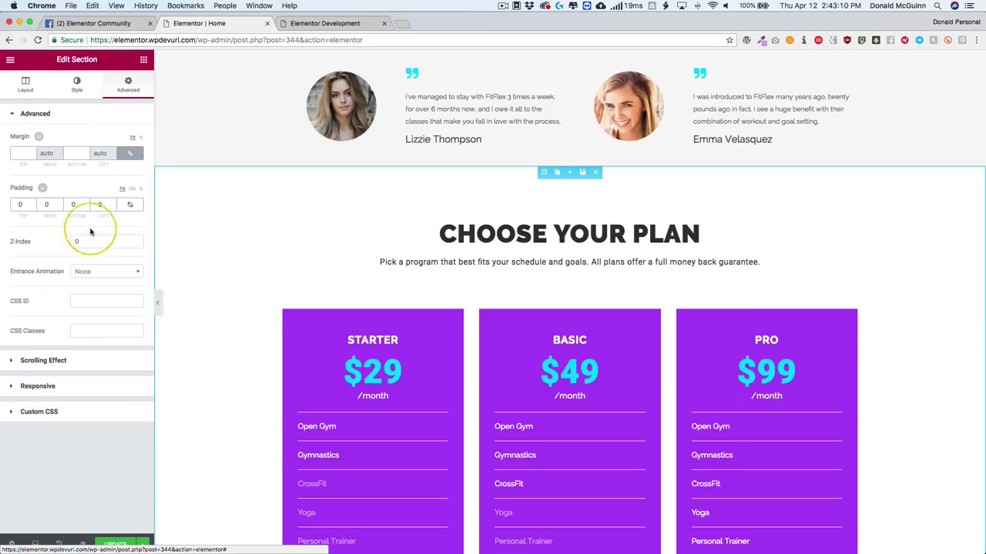
{"action": "left_click", "coordinate": [94, 241]}
{"action": "type", "text": "5"}
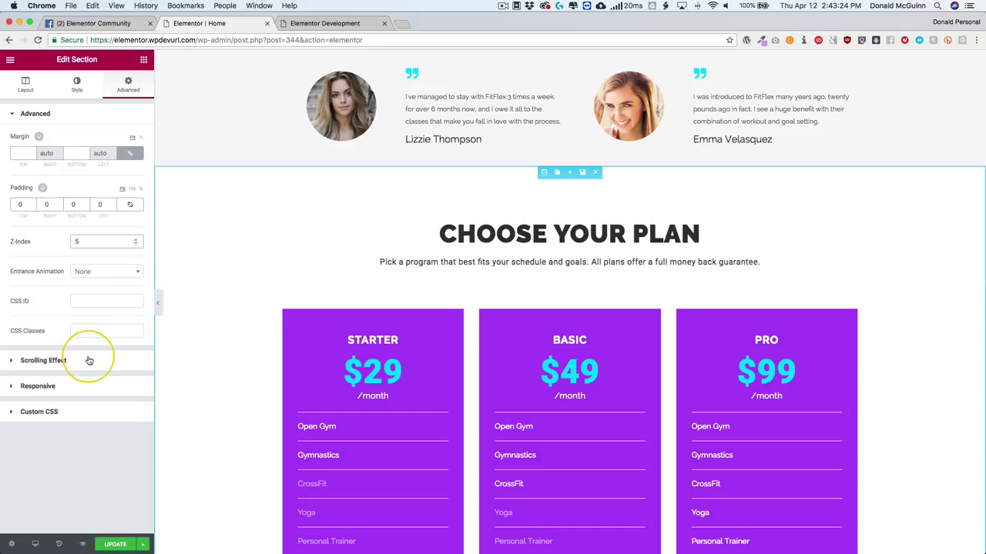
{"action": "left_click", "coordinate": [86, 361]}
{"action": "left_click", "coordinate": [129, 167]}
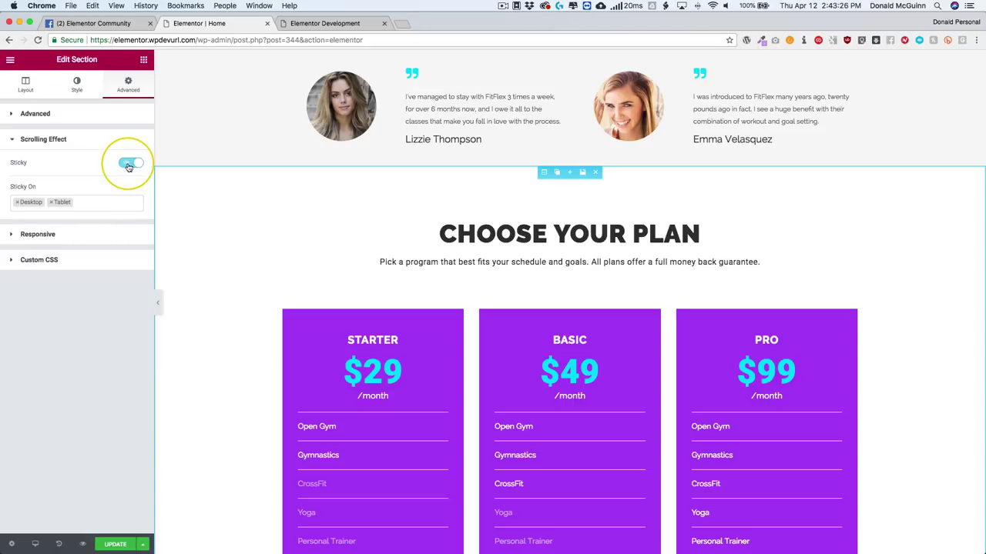
{"action": "left_click", "coordinate": [100, 204]}
{"action": "left_click", "coordinate": [70, 185]}
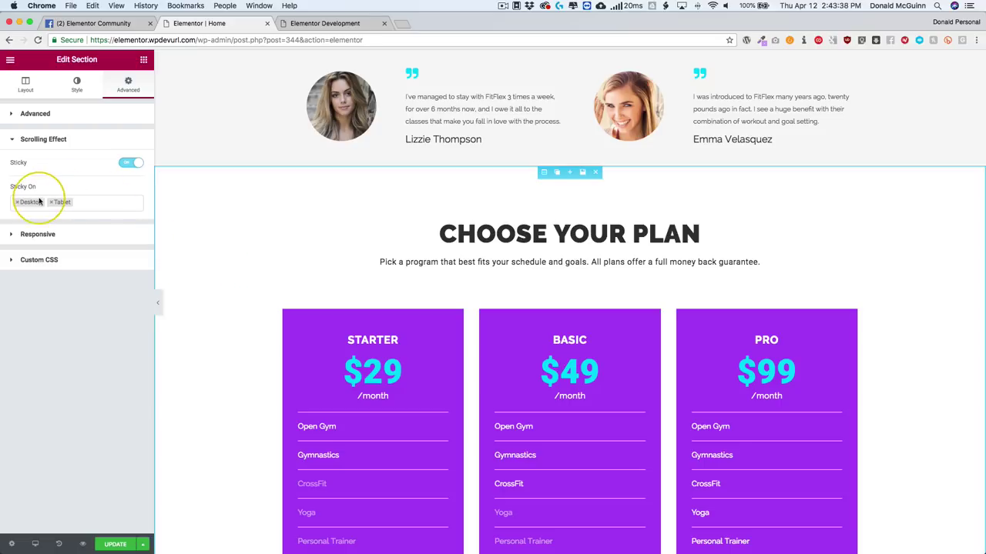
Select the testimonials section, set its z-index to 4 and make it sticky
{"action": "scroll", "coordinate": [187, 275], "scroll_direction": "up", "scroll_amount": 5}
{"action": "scroll", "coordinate": [187, 275], "scroll_direction": "up", "scroll_amount": 2}
{"action": "left_click", "coordinate": [544, 217]}
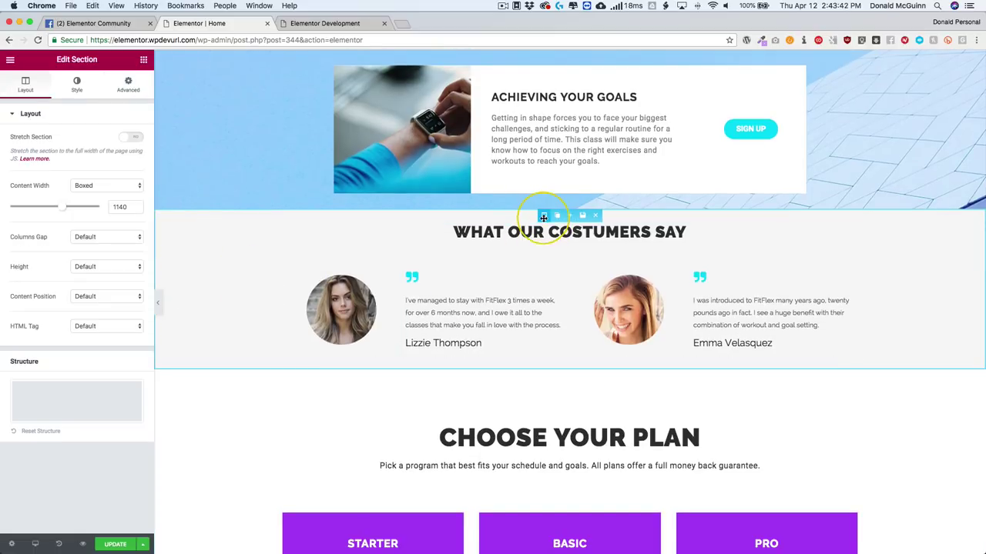
{"action": "left_click", "coordinate": [132, 91]}
{"action": "left_click", "coordinate": [85, 241]}
{"action": "type", "text": "4"}
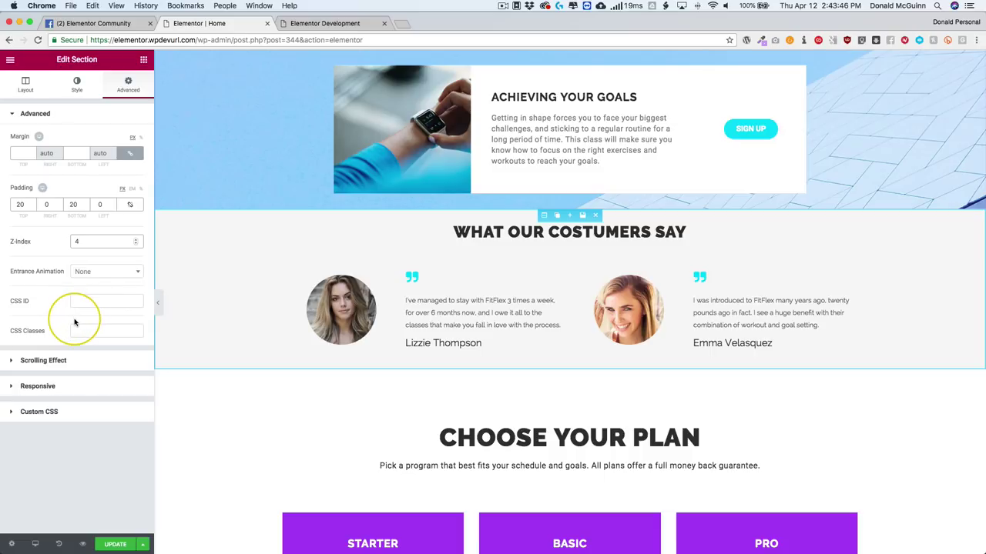
{"action": "left_click", "coordinate": [68, 360]}
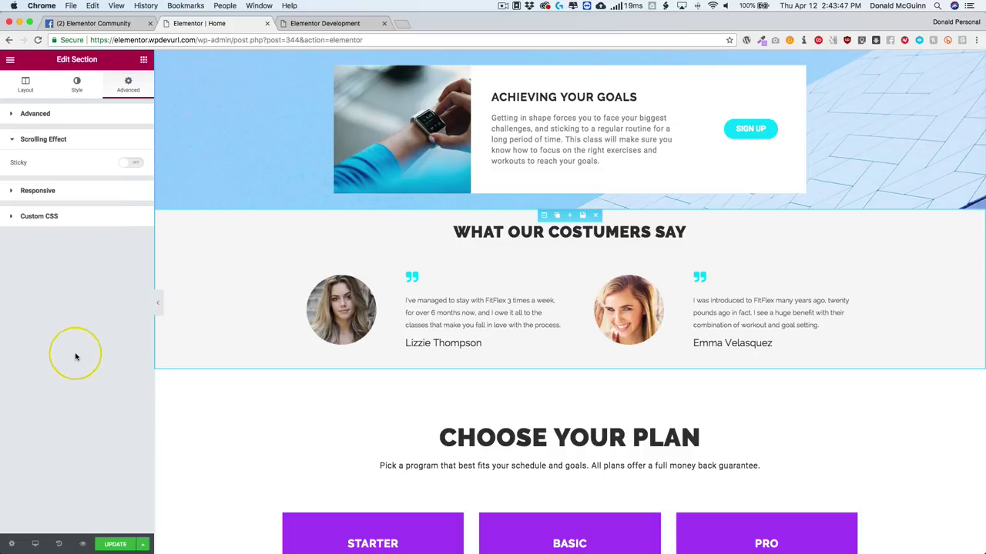
{"action": "left_click", "coordinate": [130, 162]}
{"action": "left_click", "coordinate": [91, 113]}
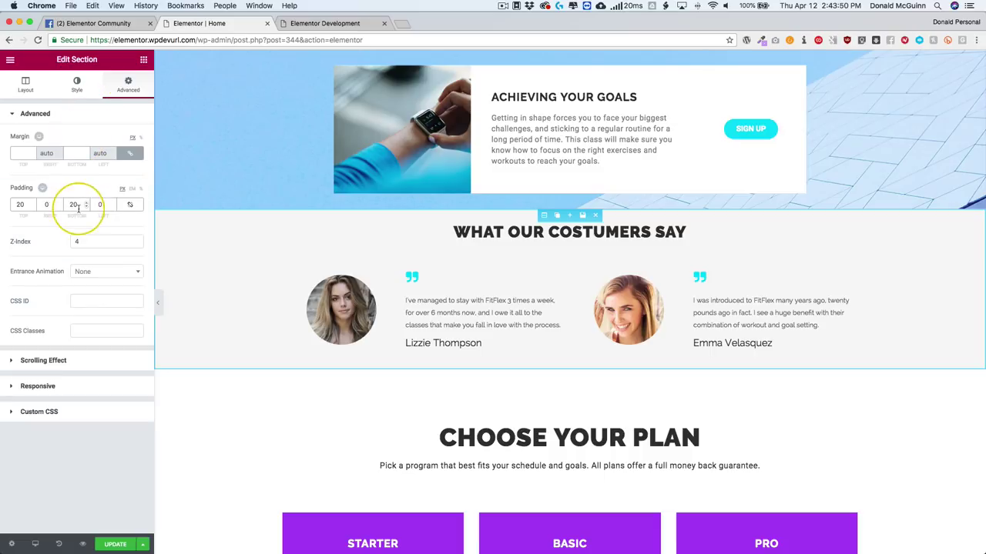
{"action": "left_click", "coordinate": [77, 241]}
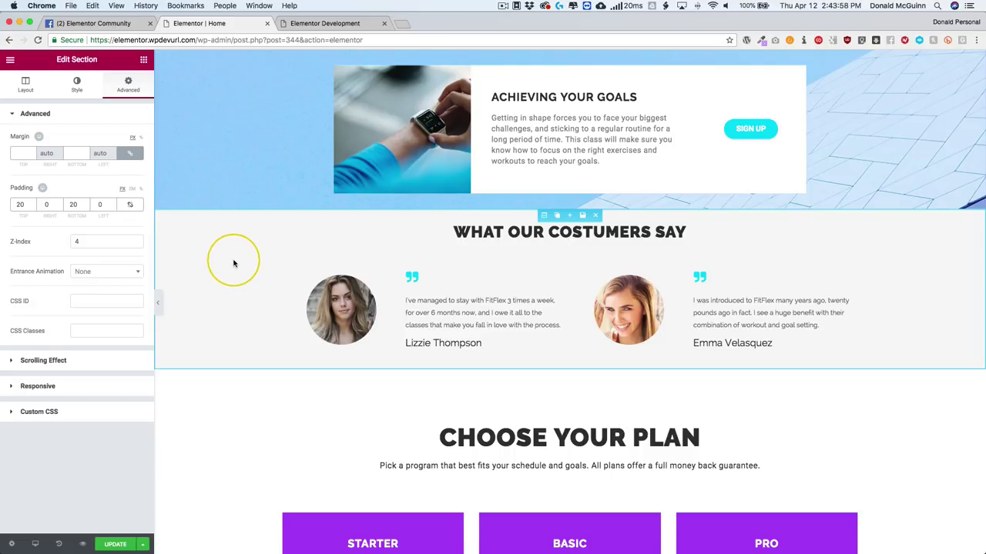
{"action": "scroll", "coordinate": [231, 259], "scroll_direction": "up", "scroll_amount": 1}
Set the testimonials section's height to Fit To Screen
{"action": "left_click", "coordinate": [24, 83]}
{"action": "left_click", "coordinate": [95, 267]}
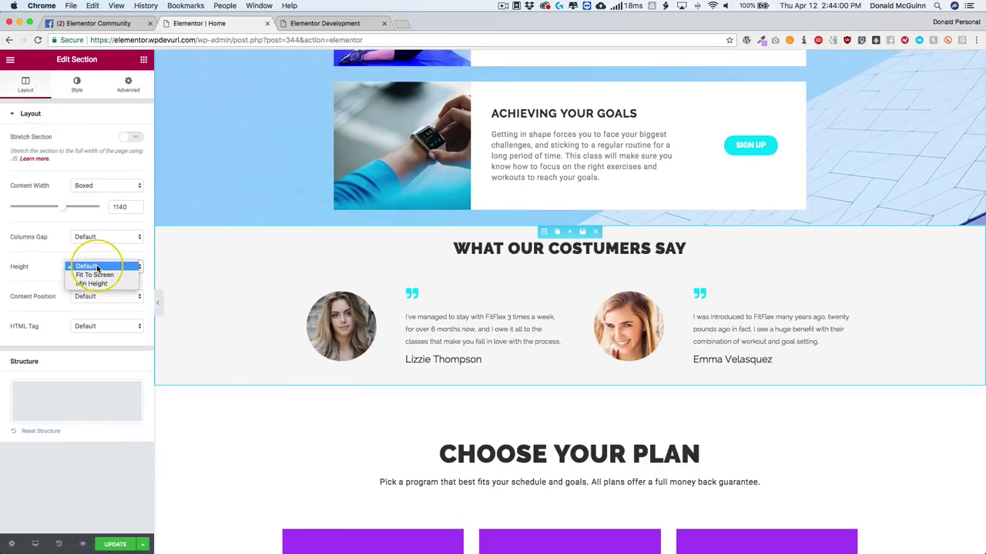
{"action": "left_click", "coordinate": [85, 275]}
{"action": "scroll", "coordinate": [487, 289], "scroll_direction": "up", "scroll_amount": 3}
{"action": "scroll", "coordinate": [486, 290], "scroll_direction": "up", "scroll_amount": 4}
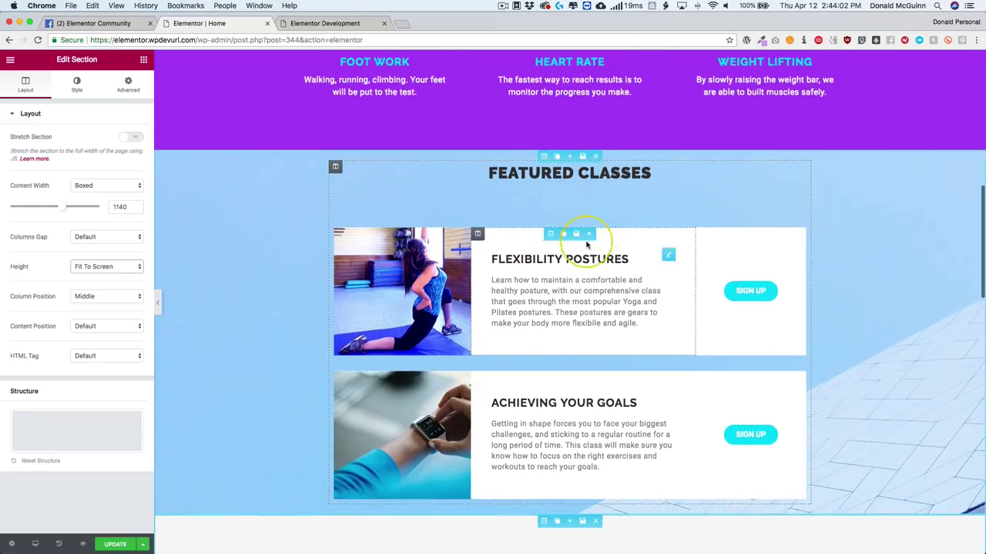
Select the Featured Classes section and set its height to Fit To Screen
{"action": "left_click", "coordinate": [544, 166]}
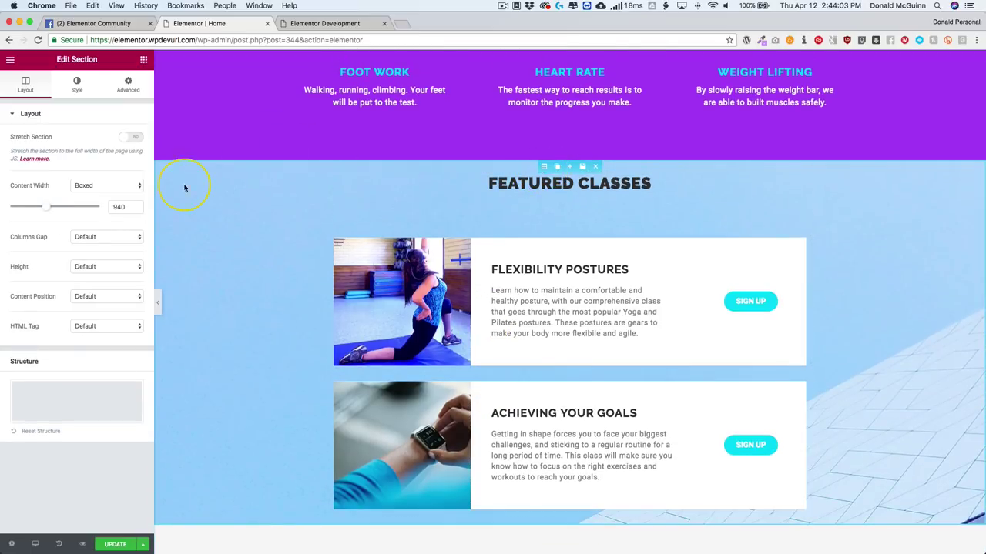
{"action": "left_click", "coordinate": [88, 265]}
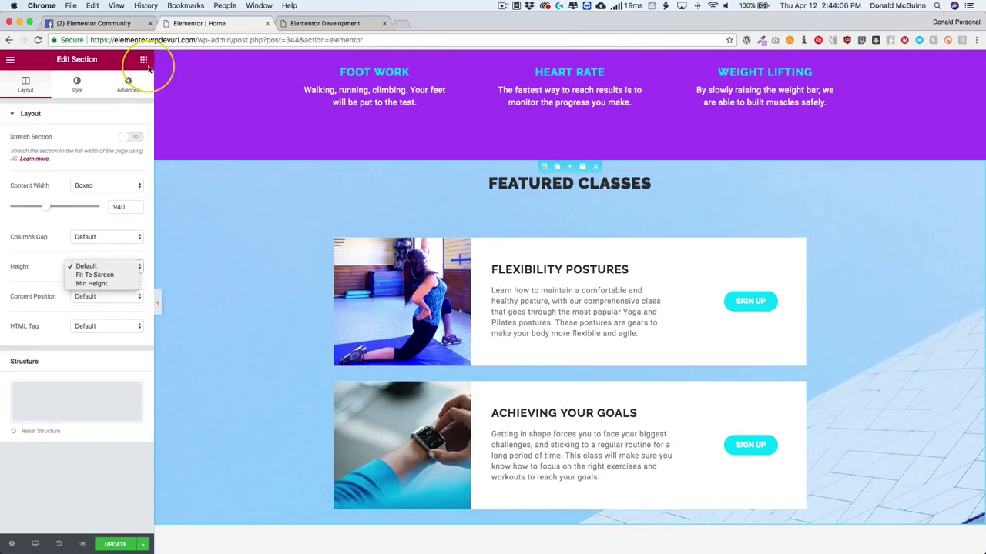
{"action": "key", "text": "Return"}
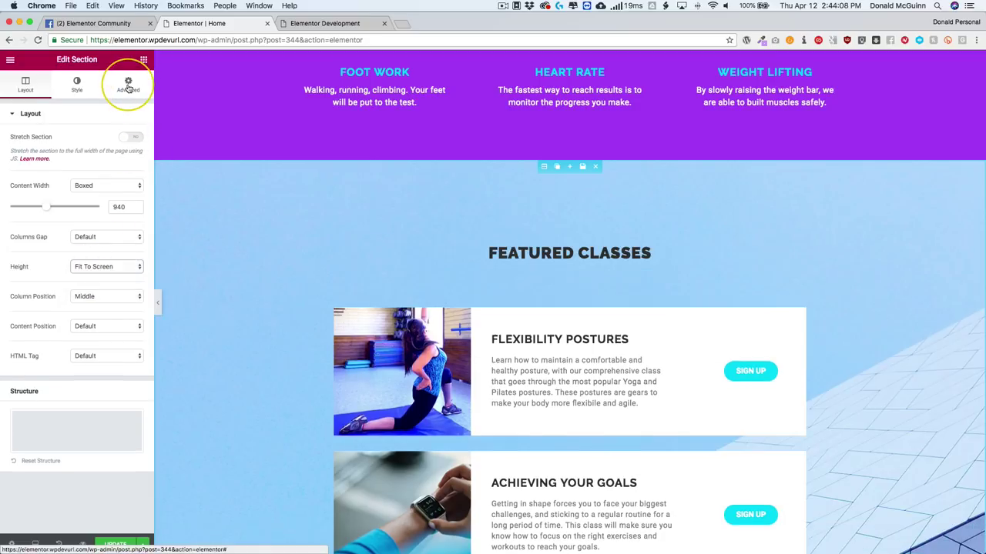
Make the Featured Classes section sticky on Desktop and Tablet
{"action": "left_click", "coordinate": [128, 84]}
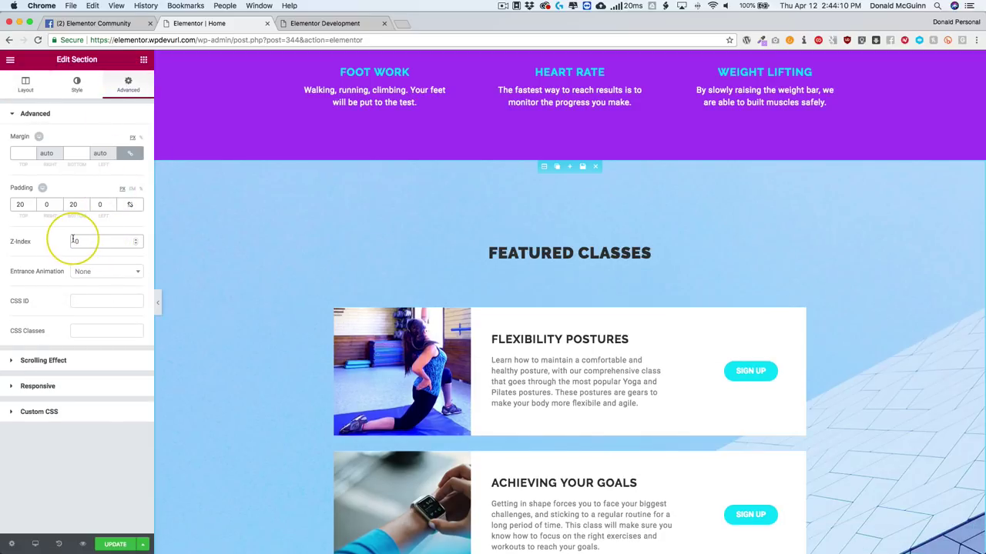
{"action": "left_click", "coordinate": [68, 359]}
{"action": "left_click", "coordinate": [129, 165]}
{"action": "scroll", "coordinate": [272, 264], "scroll_direction": "up", "scroll_amount": 2}
{"action": "scroll", "coordinate": [273, 264], "scroll_direction": "up", "scroll_amount": 3}
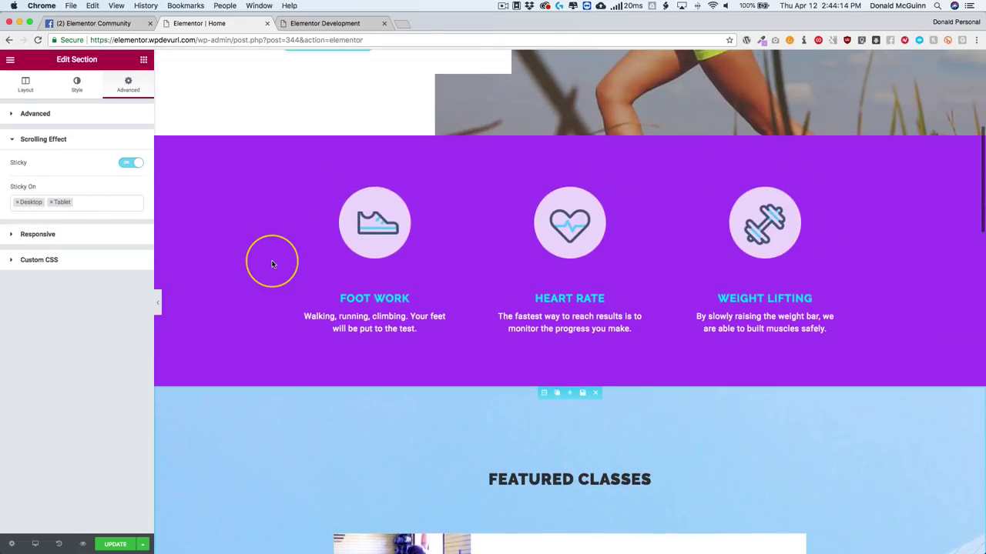
Select the purple features section, set Fit To Screen height and enter z-index 2
{"action": "left_click", "coordinate": [543, 175]}
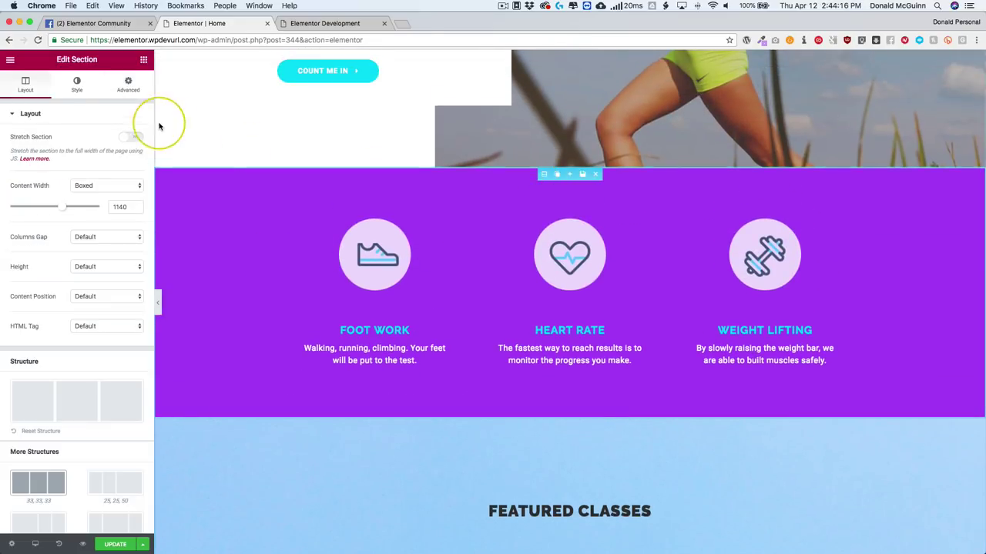
{"action": "left_click", "coordinate": [86, 267]}
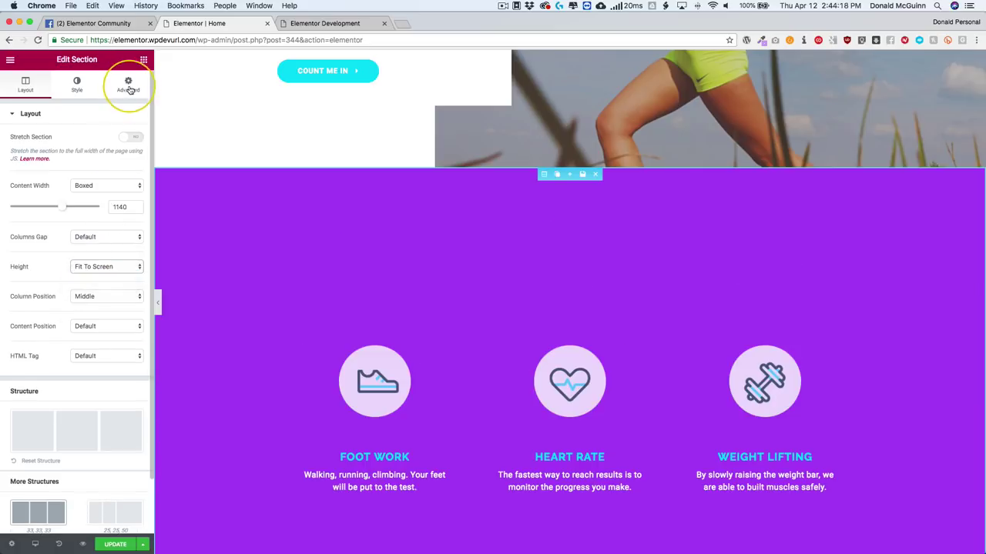
{"action": "left_click", "coordinate": [128, 85]}
{"action": "left_click", "coordinate": [80, 241]}
{"action": "type", "text": "2"}
{"action": "scroll", "coordinate": [354, 285], "scroll_direction": "down", "scroll_amount": 2}
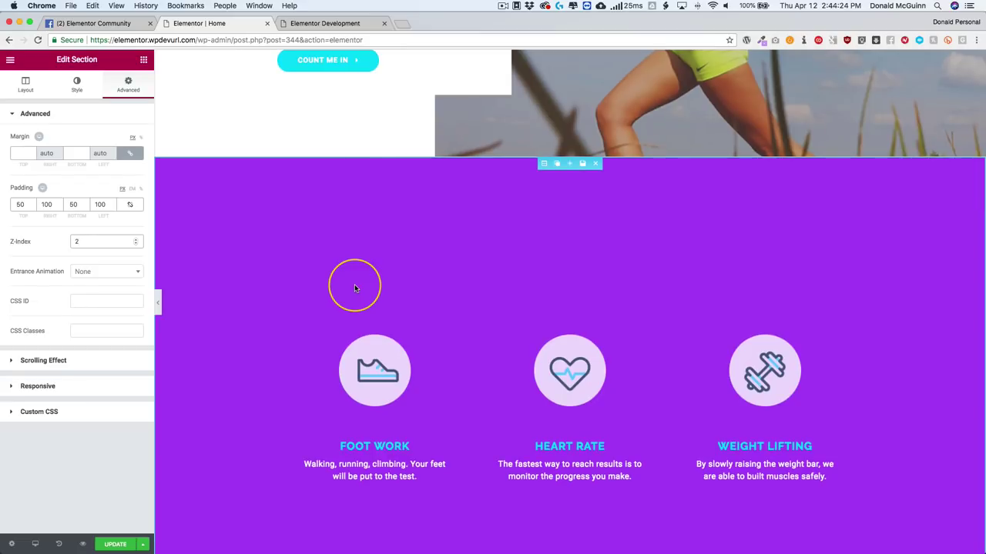
{"action": "scroll", "coordinate": [488, 275], "scroll_direction": "down", "scroll_amount": 5}
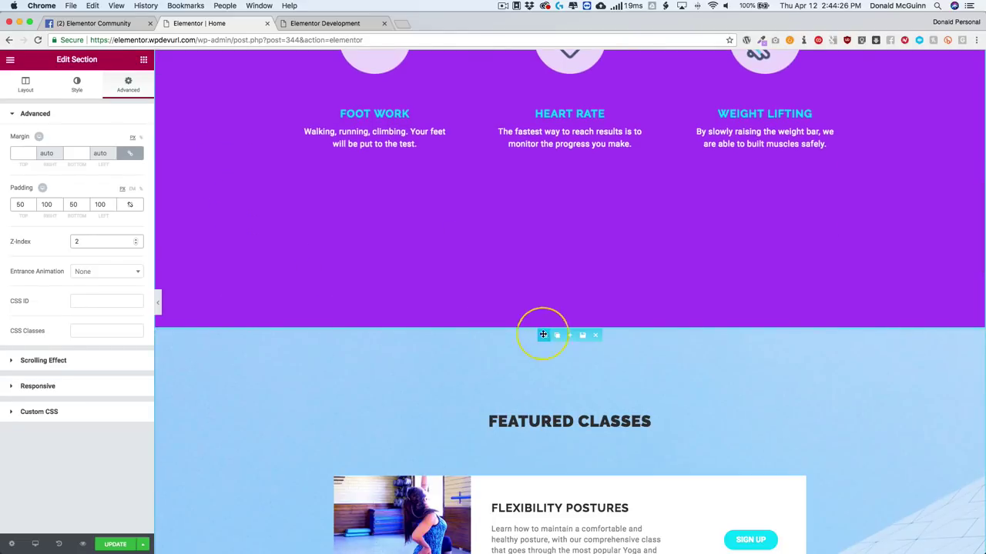
Reselect the Featured Classes section to check its z-index value
{"action": "left_click", "coordinate": [543, 336]}
{"action": "left_click", "coordinate": [128, 83]}
{"action": "scroll", "coordinate": [351, 213], "scroll_direction": "up", "scroll_amount": 1}
{"action": "scroll", "coordinate": [594, 135], "scroll_direction": "up", "scroll_amount": 5}
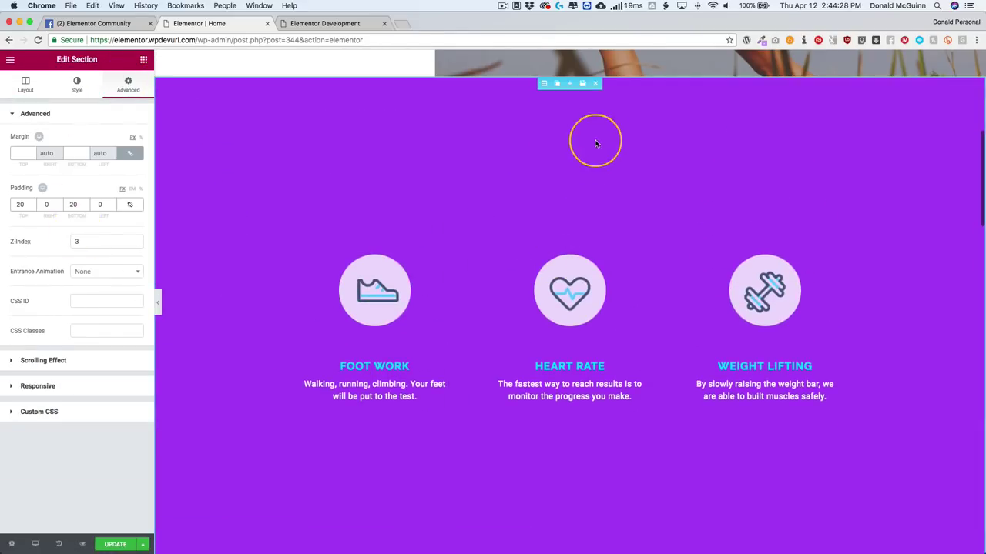
Make the purple features section sticky on Desktop and Tablet
{"action": "left_click", "coordinate": [543, 83]}
{"action": "left_click", "coordinate": [128, 83]}
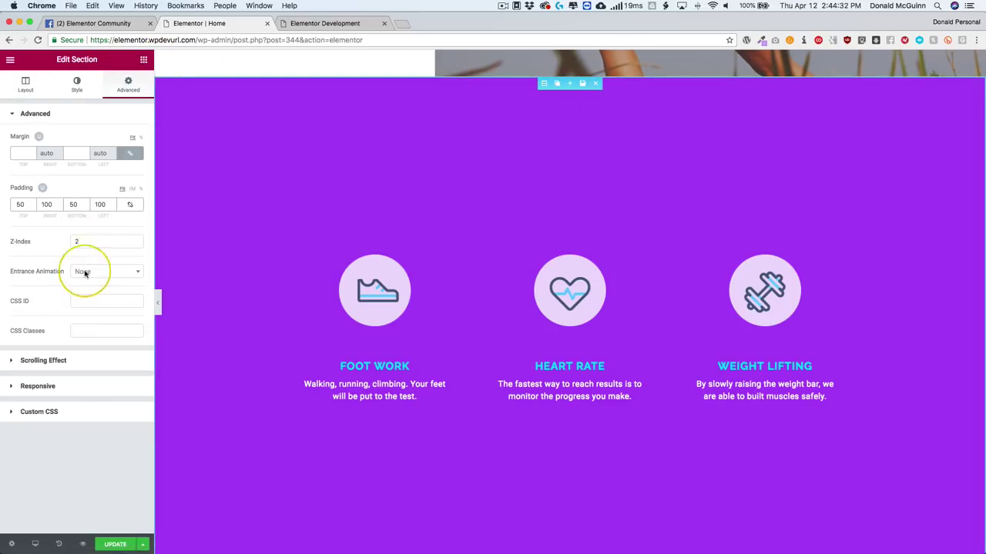
{"action": "left_click", "coordinate": [83, 360]}
{"action": "left_click", "coordinate": [132, 165]}
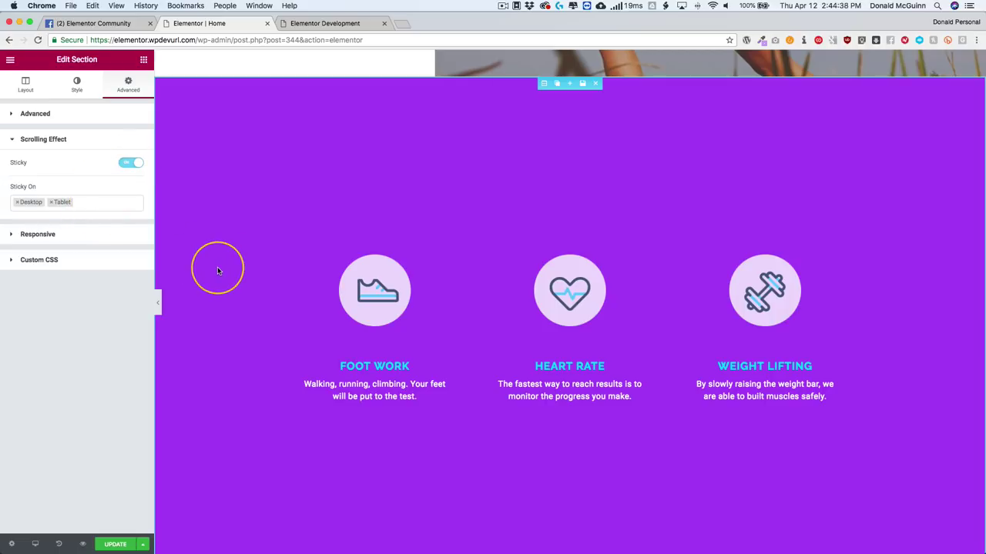
{"action": "scroll", "coordinate": [216, 271], "scroll_direction": "up", "scroll_amount": 2}
{"action": "scroll", "coordinate": [215, 271], "scroll_direction": "up", "scroll_amount": 2}
{"action": "scroll", "coordinate": [215, 271], "scroll_direction": "up", "scroll_amount": 2}
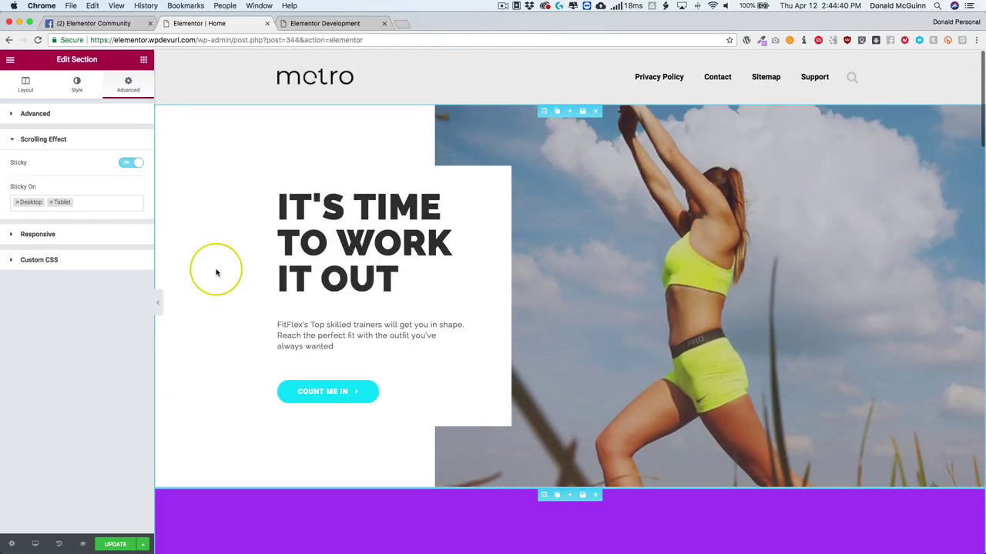
{"action": "scroll", "coordinate": [206, 270], "scroll_direction": "down", "scroll_amount": 1}
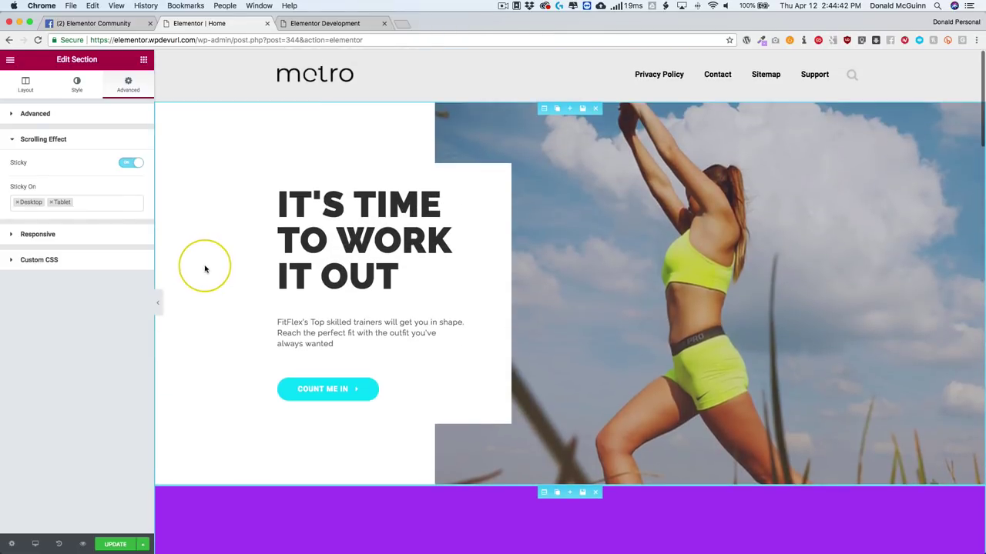
{"action": "scroll", "coordinate": [206, 267], "scroll_direction": "down", "scroll_amount": 2}
{"action": "scroll", "coordinate": [206, 268], "scroll_direction": "down", "scroll_amount": 5}
{"action": "scroll", "coordinate": [206, 268], "scroll_direction": "down", "scroll_amount": 2}
{"action": "scroll", "coordinate": [205, 268], "scroll_direction": "down", "scroll_amount": 3}
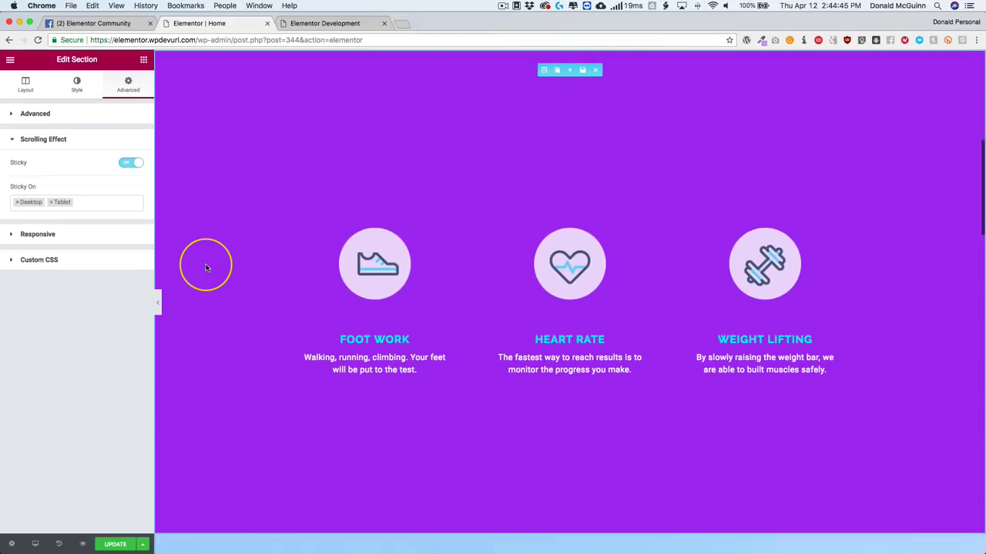
{"action": "scroll", "coordinate": [205, 268], "scroll_direction": "down", "scroll_amount": 3}
{"action": "scroll", "coordinate": [206, 268], "scroll_direction": "down", "scroll_amount": 4}
{"action": "scroll", "coordinate": [206, 268], "scroll_direction": "down", "scroll_amount": 6}
{"action": "scroll", "coordinate": [206, 267], "scroll_direction": "down", "scroll_amount": 2}
{"action": "scroll", "coordinate": [205, 268], "scroll_direction": "down", "scroll_amount": 3}
{"action": "scroll", "coordinate": [206, 268], "scroll_direction": "down", "scroll_amount": 3}
{"action": "scroll", "coordinate": [205, 267], "scroll_direction": "down", "scroll_amount": 3}
{"action": "scroll", "coordinate": [205, 268], "scroll_direction": "down", "scroll_amount": 3}
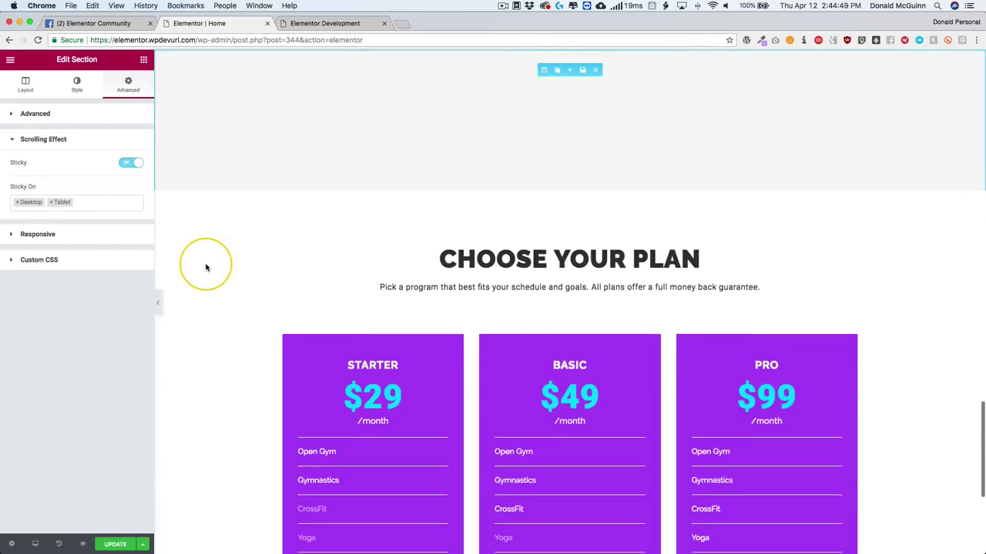
{"action": "scroll", "coordinate": [206, 268], "scroll_direction": "down", "scroll_amount": 4}
{"action": "scroll", "coordinate": [189, 330], "scroll_direction": "down", "scroll_amount": 1}
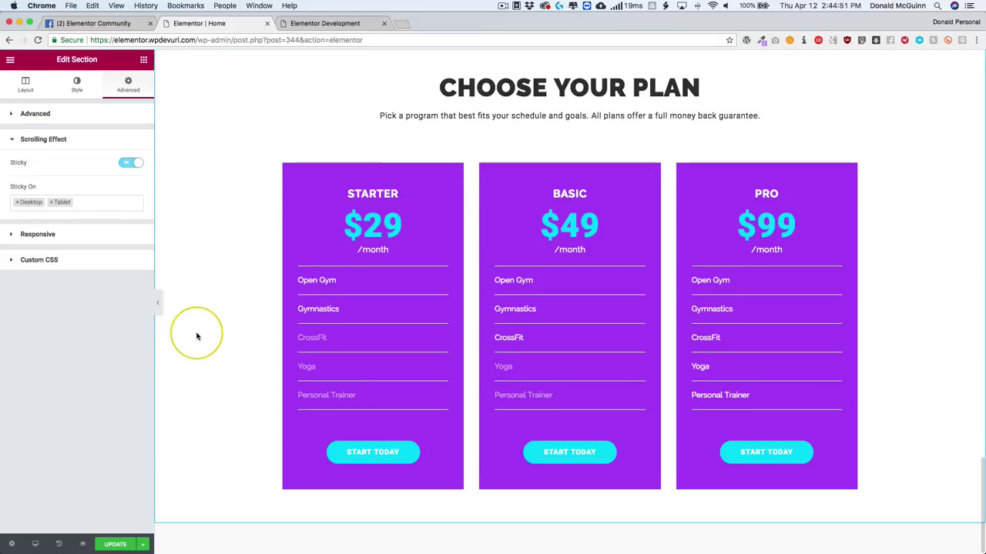
{"action": "scroll", "coordinate": [196, 334], "scroll_direction": "up", "scroll_amount": 1}
{"action": "scroll", "coordinate": [203, 299], "scroll_direction": "up", "scroll_amount": 5}
{"action": "scroll", "coordinate": [203, 300], "scroll_direction": "up", "scroll_amount": 3}
{"action": "scroll", "coordinate": [202, 297], "scroll_direction": "up", "scroll_amount": 5}
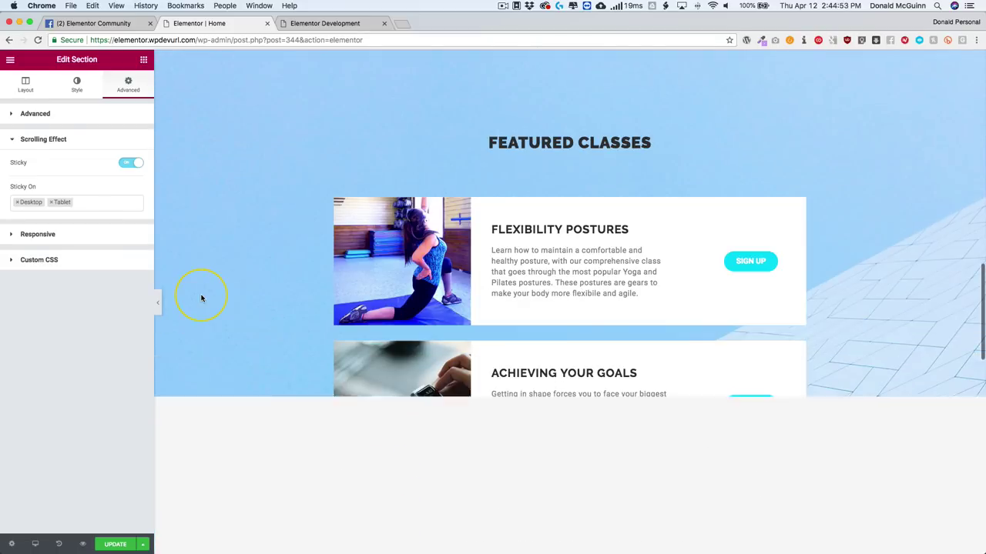
{"action": "scroll", "coordinate": [203, 297], "scroll_direction": "up", "scroll_amount": 3}
{"action": "scroll", "coordinate": [203, 298], "scroll_direction": "up", "scroll_amount": 4}
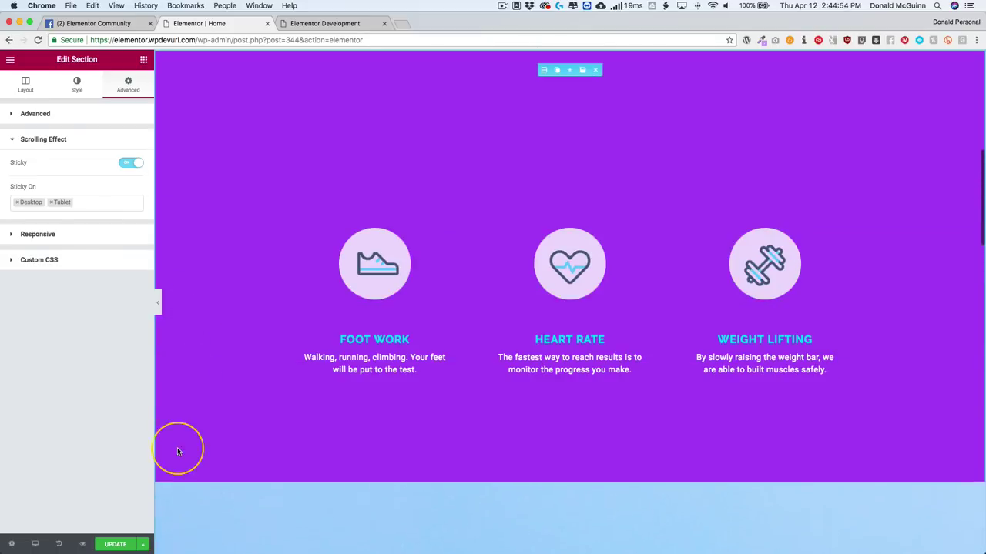
Save the page with Update and scroll down the live homepage
{"action": "left_click", "coordinate": [117, 544]}
{"action": "left_click", "coordinate": [329, 25]}
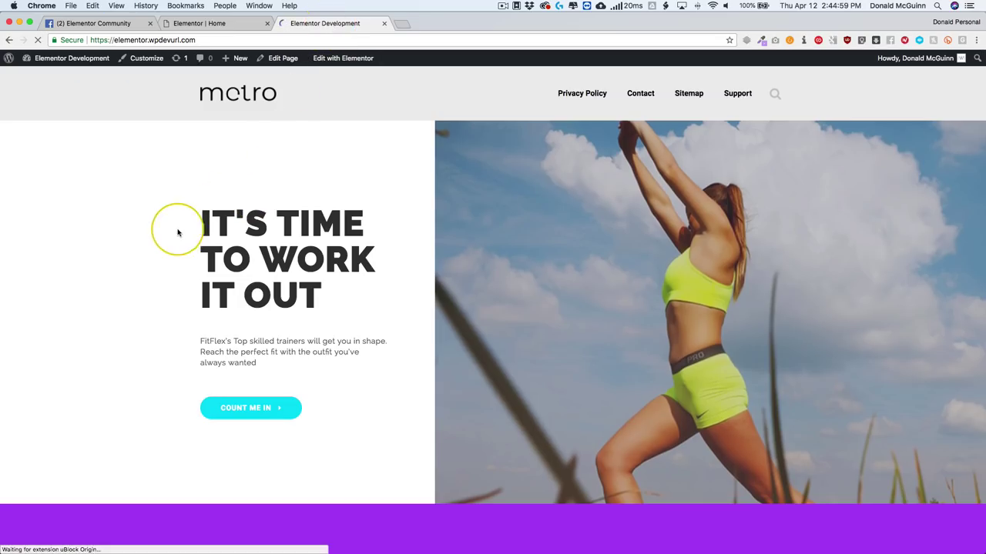
{"action": "scroll", "coordinate": [128, 246], "scroll_direction": "down", "scroll_amount": 5}
{"action": "scroll", "coordinate": [127, 246], "scroll_direction": "down", "scroll_amount": 2}
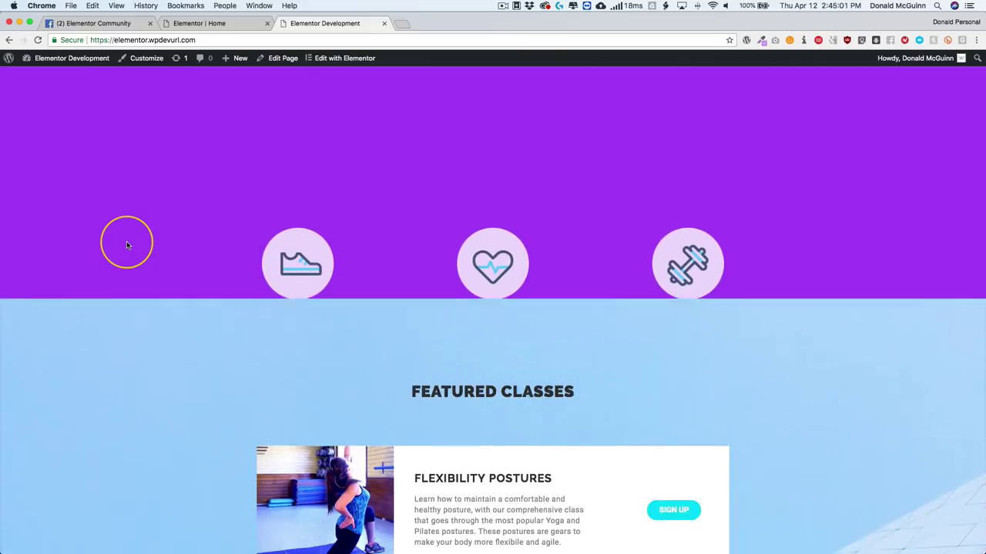
{"action": "scroll", "coordinate": [127, 245], "scroll_direction": "down", "scroll_amount": 3}
{"action": "scroll", "coordinate": [128, 246], "scroll_direction": "down", "scroll_amount": 2}
{"action": "scroll", "coordinate": [128, 245], "scroll_direction": "down", "scroll_amount": 2}
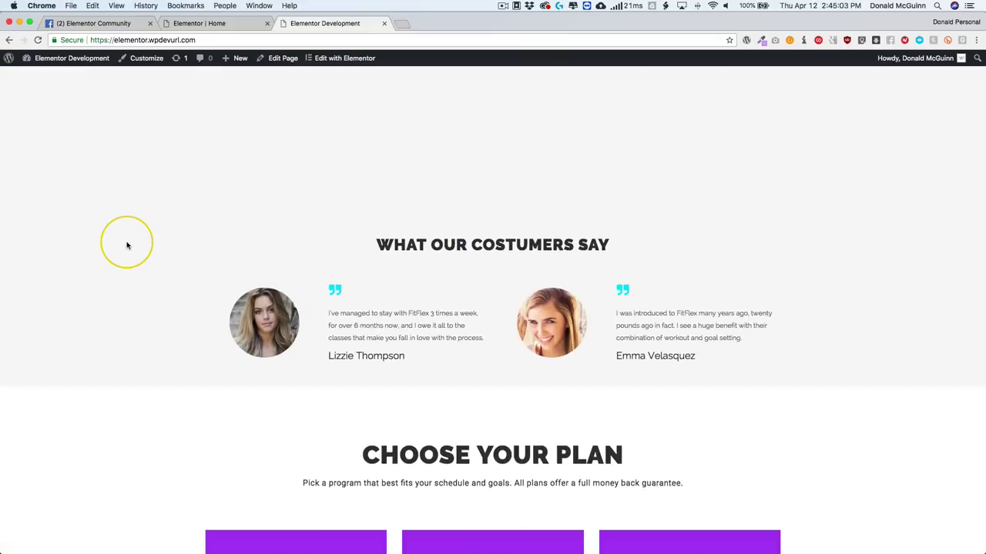
{"action": "scroll", "coordinate": [128, 246], "scroll_direction": "down", "scroll_amount": 3}
Scroll back up and down the live page to watch sections stack over each other
{"action": "scroll", "coordinate": [127, 245], "scroll_direction": "up", "scroll_amount": 10}
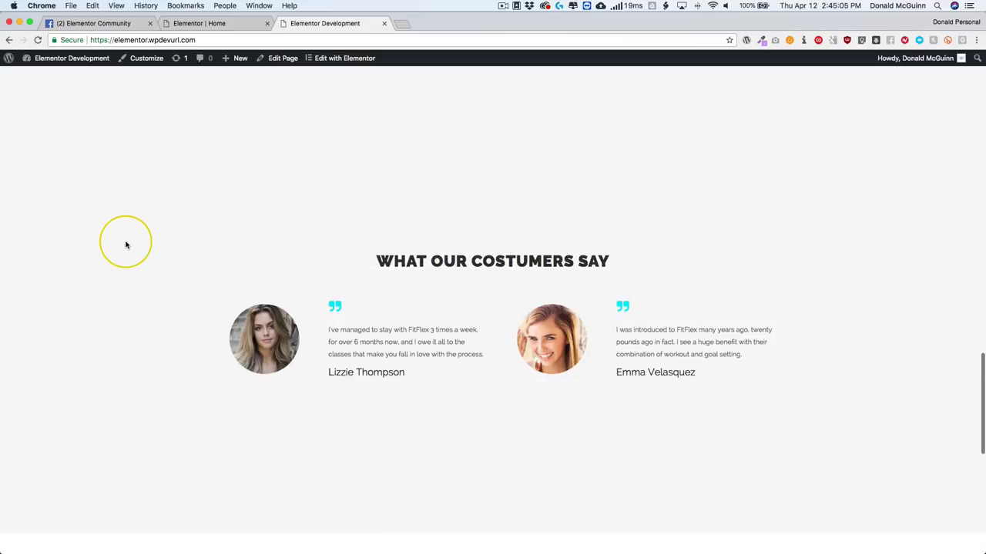
{"action": "scroll", "coordinate": [127, 245], "scroll_direction": "up", "scroll_amount": 10}
{"action": "scroll", "coordinate": [127, 245], "scroll_direction": "up", "scroll_amount": 3}
{"action": "scroll", "coordinate": [127, 245], "scroll_direction": "up", "scroll_amount": 5}
{"action": "scroll", "coordinate": [127, 245], "scroll_direction": "up", "scroll_amount": 3}
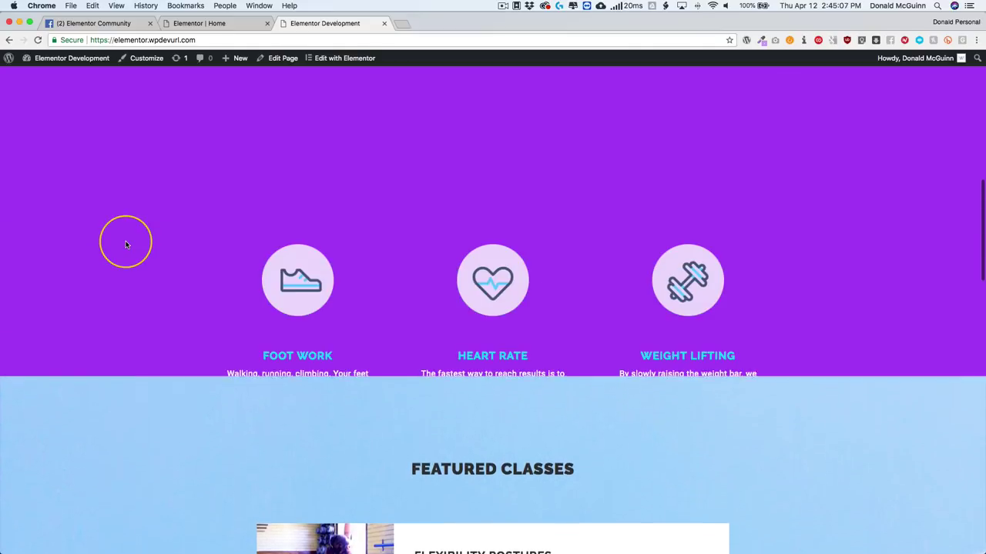
{"action": "scroll", "coordinate": [127, 244], "scroll_direction": "up", "scroll_amount": 2}
{"action": "scroll", "coordinate": [127, 245], "scroll_direction": "up", "scroll_amount": 5}
{"action": "scroll", "coordinate": [127, 245], "scroll_direction": "down", "scroll_amount": 3}
{"action": "scroll", "coordinate": [127, 245], "scroll_direction": "down", "scroll_amount": 3}
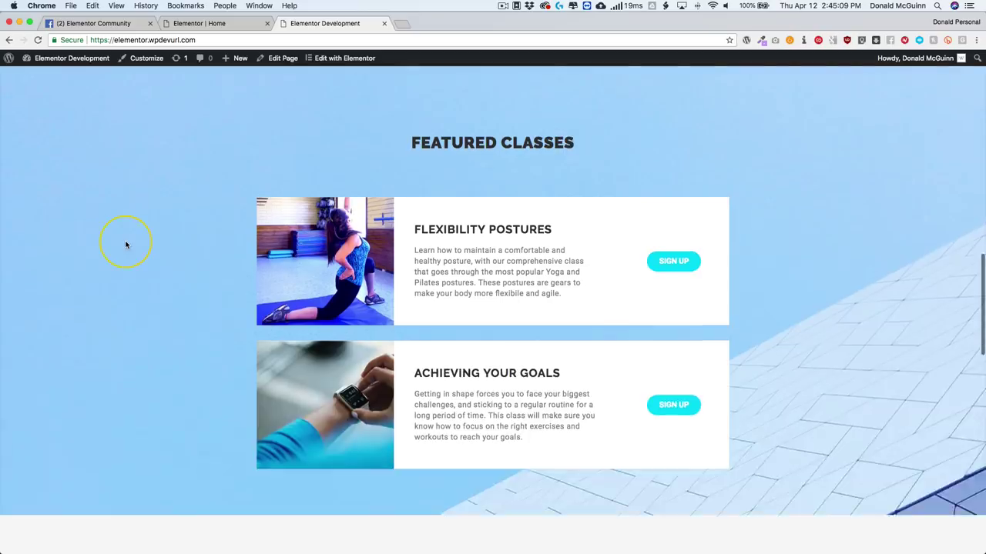
{"action": "scroll", "coordinate": [119, 245], "scroll_direction": "down", "scroll_amount": 3}
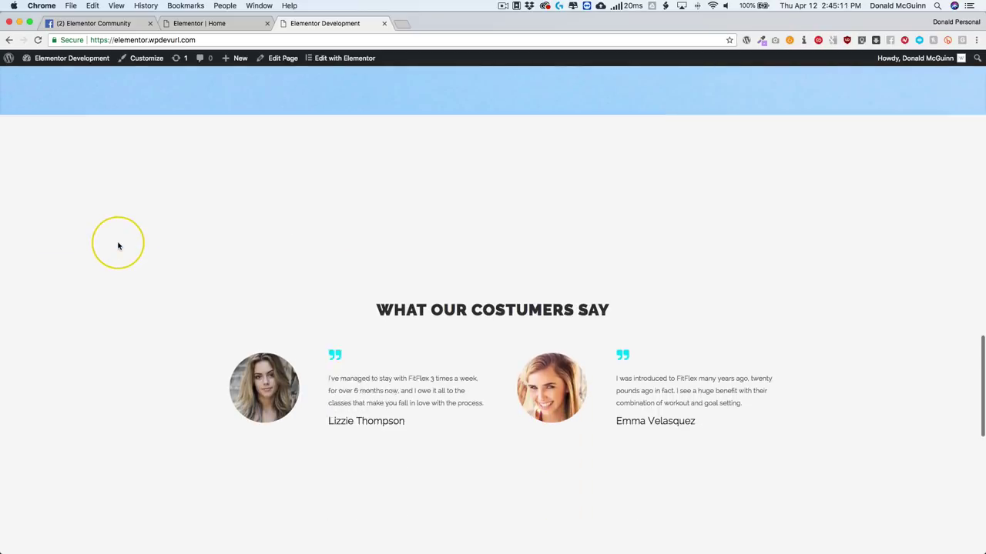
{"action": "scroll", "coordinate": [118, 244], "scroll_direction": "down", "scroll_amount": 1}
{"action": "scroll", "coordinate": [118, 245], "scroll_direction": "down", "scroll_amount": 5}
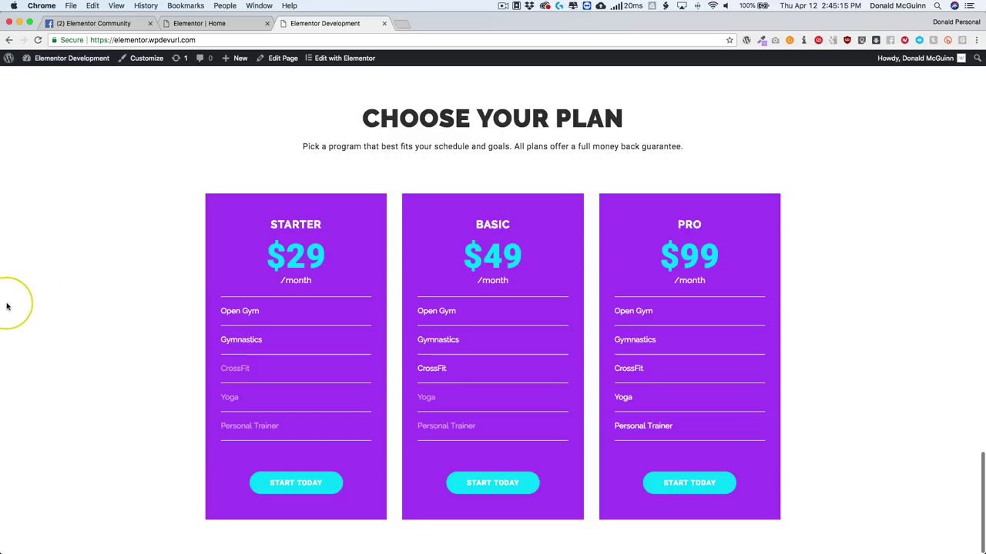
{"action": "mouse_move", "coordinate": [3, 305]}
{"action": "left_mouse_down"}
{"action": "mouse_move", "coordinate": [372, 308]}
{"action": "mouse_move", "coordinate": [233, 254]}
{"action": "left_mouse_up"}
{"action": "mouse_move", "coordinate": [233, 551]}
{"action": "left_mouse_down"}
{"action": "mouse_move", "coordinate": [261, 454]}
{"action": "mouse_move", "coordinate": [292, 408]}
{"action": "mouse_move", "coordinate": [308, 409]}
{"action": "left_mouse_up"}
{"action": "scroll", "coordinate": [390, 320], "scroll_direction": "up", "scroll_amount": 5}
{"action": "scroll", "coordinate": [391, 321], "scroll_direction": "up", "scroll_amount": 5}
{"action": "scroll", "coordinate": [391, 321], "scroll_direction": "up", "scroll_amount": 5}
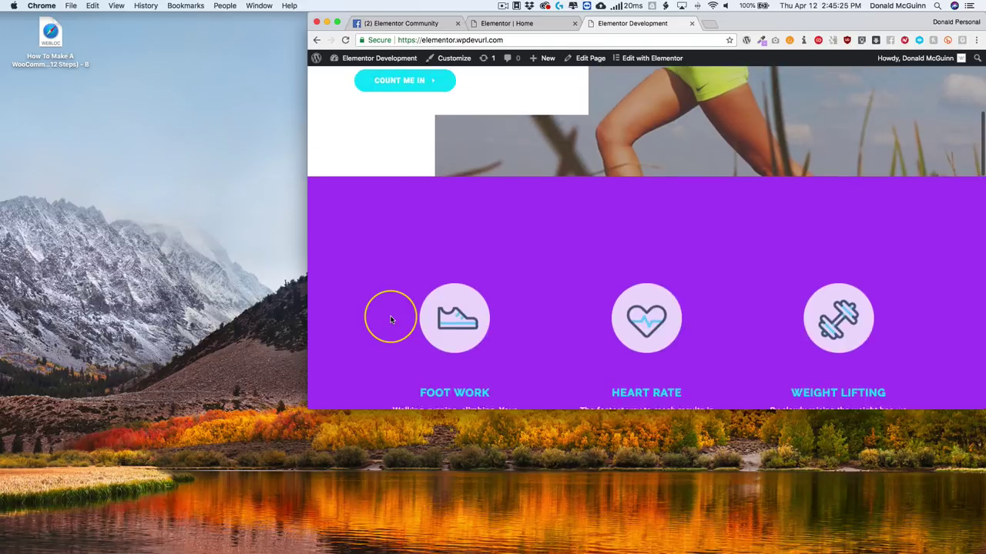
{"action": "scroll", "coordinate": [391, 320], "scroll_direction": "up", "scroll_amount": 5}
{"action": "scroll", "coordinate": [391, 321], "scroll_direction": "down", "scroll_amount": 2}
{"action": "scroll", "coordinate": [390, 321], "scroll_direction": "down", "scroll_amount": 3}
{"action": "scroll", "coordinate": [389, 321], "scroll_direction": "down", "scroll_amount": 1}
{"action": "scroll", "coordinate": [388, 321], "scroll_direction": "down", "scroll_amount": 2}
{"action": "scroll", "coordinate": [389, 321], "scroll_direction": "down", "scroll_amount": 2}
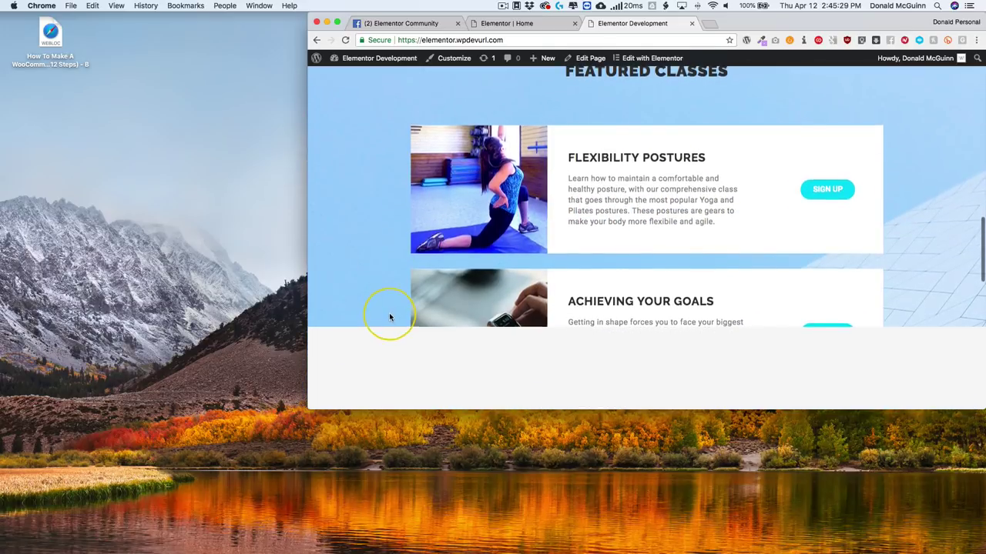
{"action": "scroll", "coordinate": [378, 206], "scroll_direction": "down", "scroll_amount": 5}
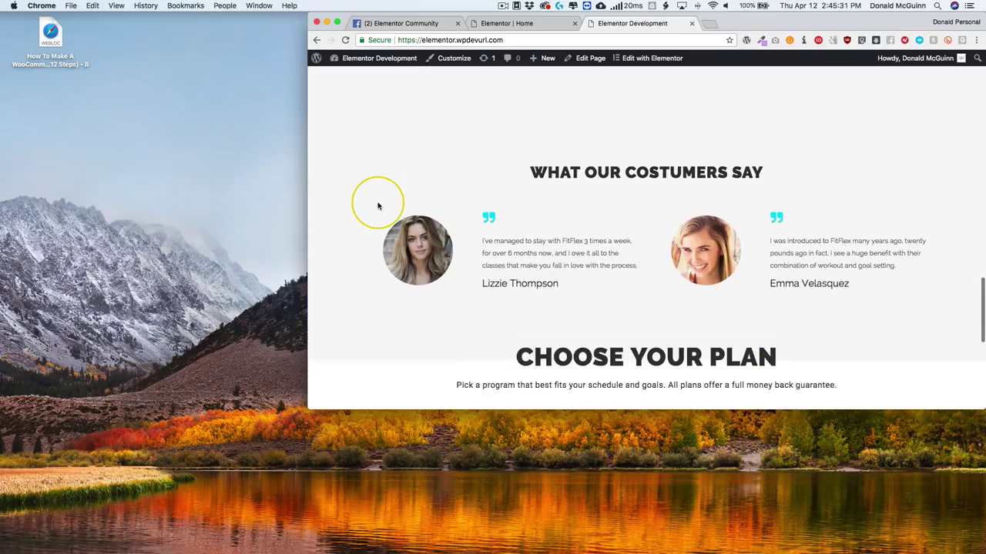
{"action": "scroll", "coordinate": [378, 205], "scroll_direction": "down", "scroll_amount": 3}
{"action": "scroll", "coordinate": [378, 205], "scroll_direction": "down", "scroll_amount": 1}
{"action": "scroll", "coordinate": [539, 146], "scroll_direction": "down", "scroll_amount": 2}
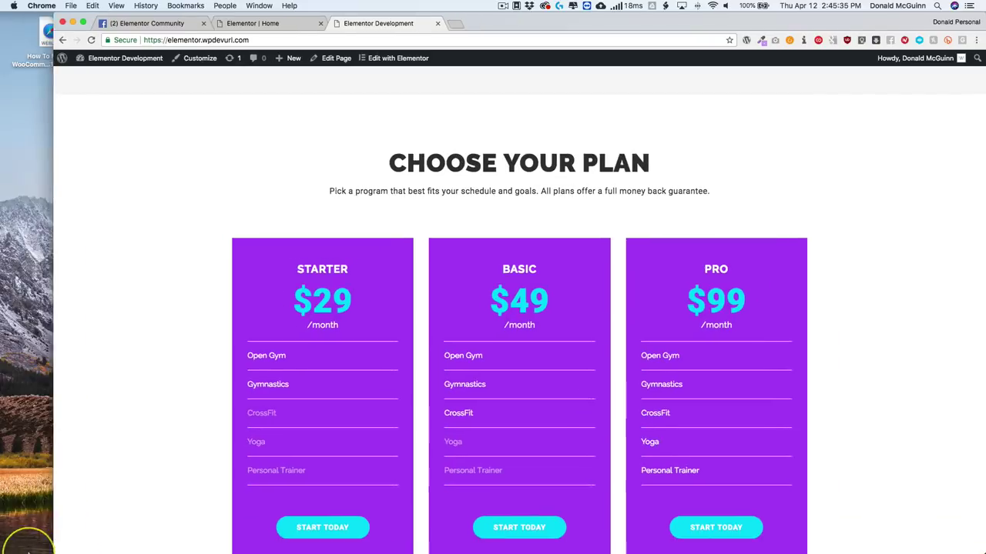
{"action": "left_click_drag", "start_coordinate": [307, 409], "coordinate": [1, 551]}
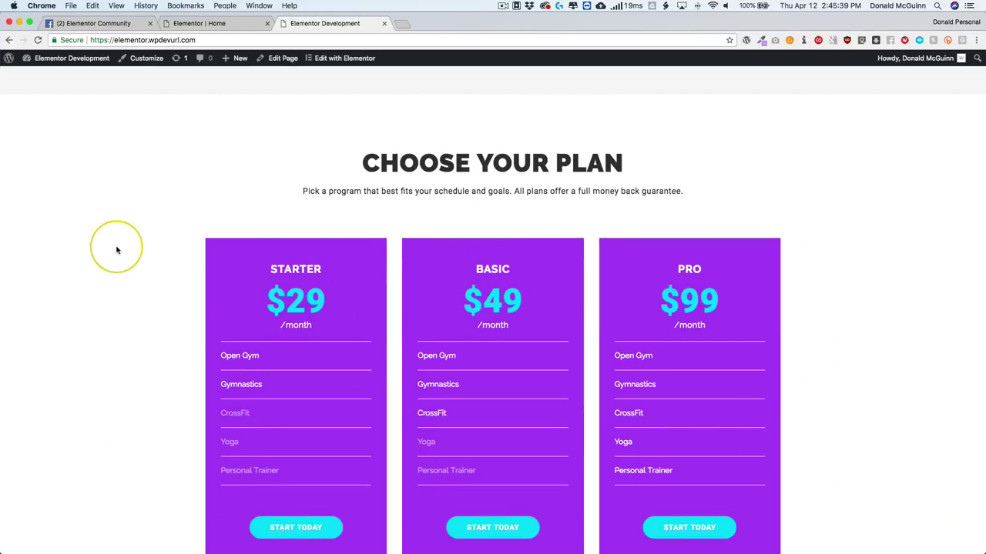
{"action": "scroll", "coordinate": [117, 251], "scroll_direction": "up", "scroll_amount": 5}
{"action": "scroll", "coordinate": [118, 250], "scroll_direction": "up", "scroll_amount": 5}
{"action": "scroll", "coordinate": [117, 250], "scroll_direction": "up", "scroll_amount": 5}
{"action": "scroll", "coordinate": [117, 251], "scroll_direction": "up", "scroll_amount": 5}
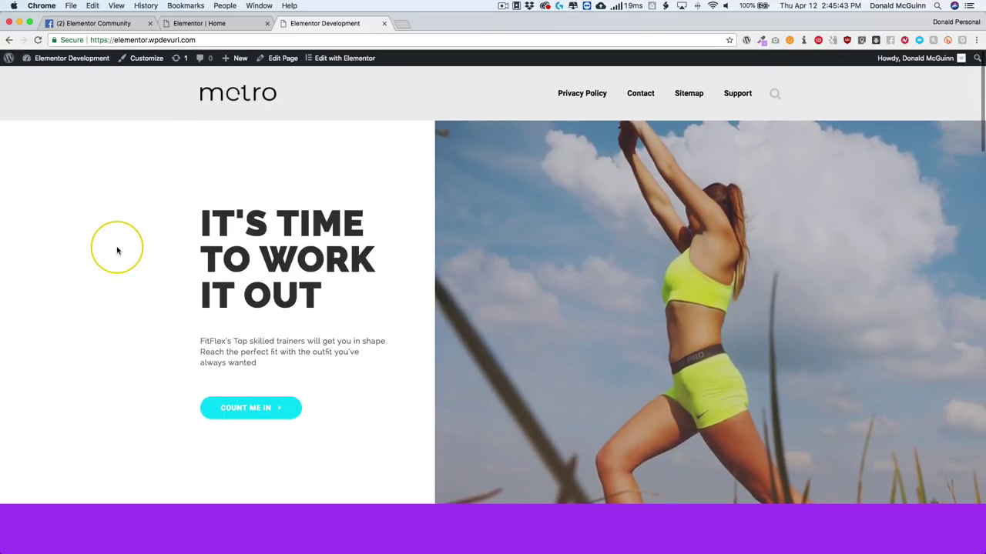